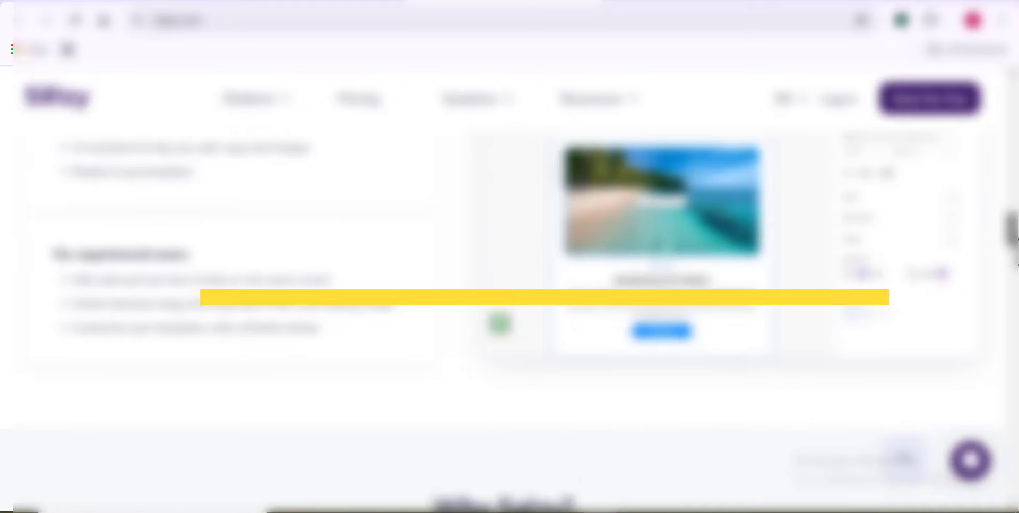
Step: Scroll down the homepage and show the pricing page's Email Features panel (Bulk Email, Automation, Analytics, A/B Testing)
scroll(509, 319, "down", 10)
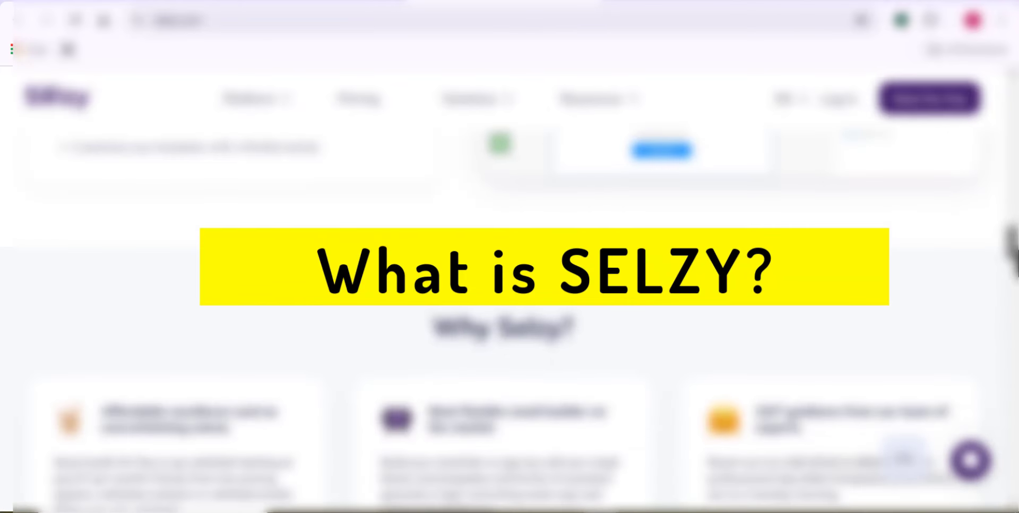
scroll(510, 318, "down", 3)
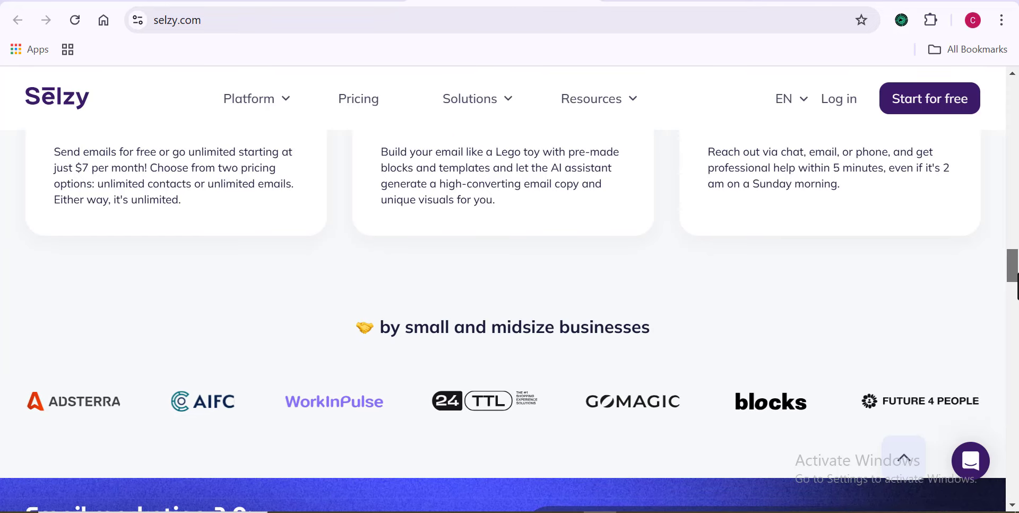
scroll(509, 318, "down", 1)
left_click_drag(1014, 276, 1015, 227)
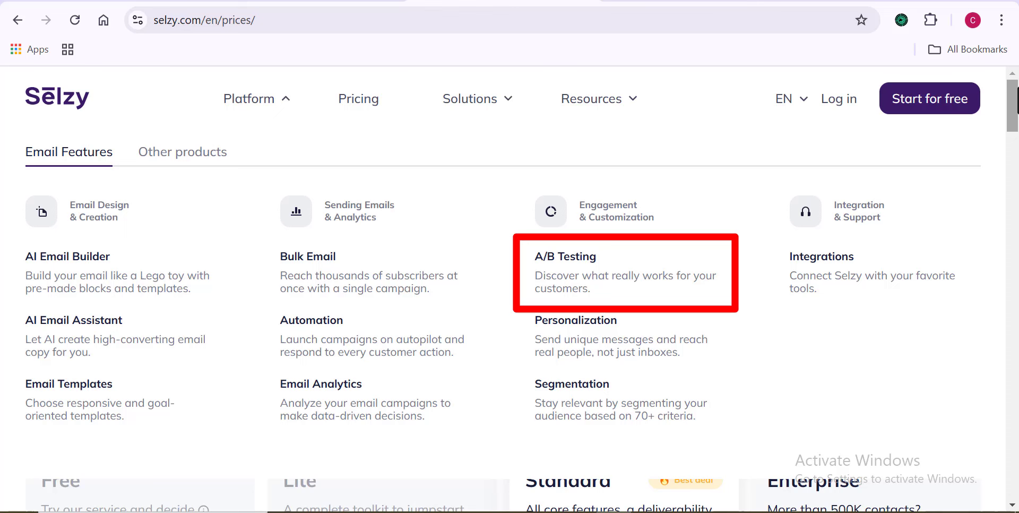
Step: From Other products, create a new subscription form and open its design editor
left_click(205, 154)
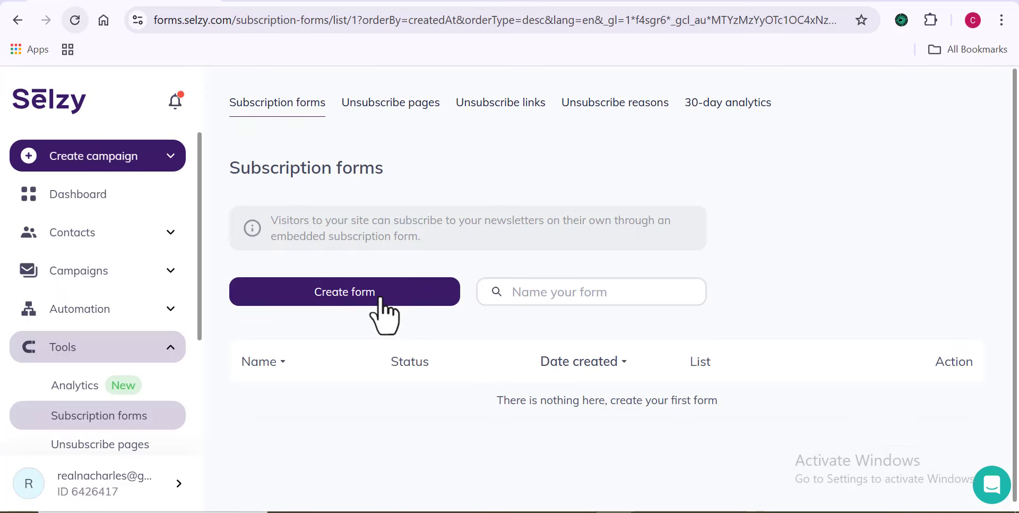
left_click(381, 300)
type("Demo Page")
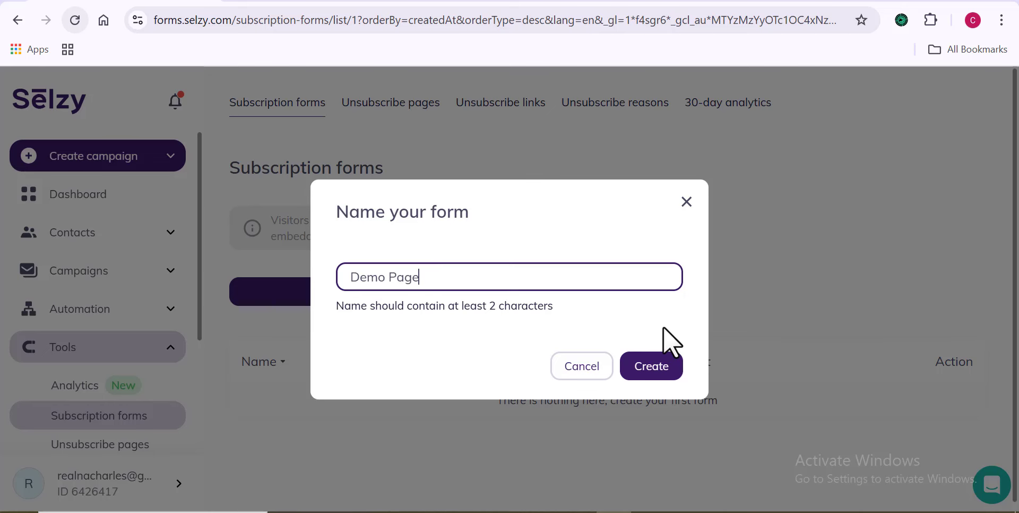
left_click(650, 372)
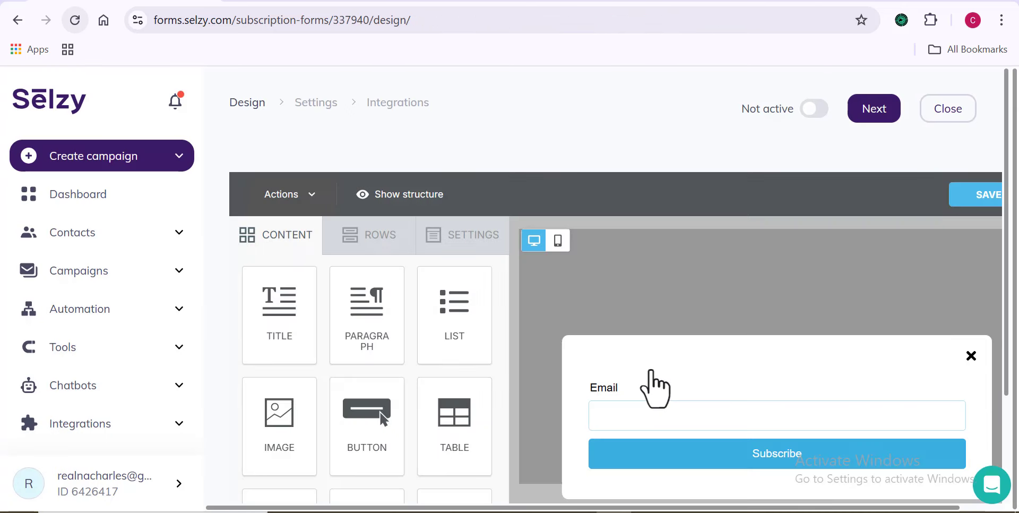
left_click_drag(1007, 248, 1010, 334)
left_click_drag(901, 507, 945, 507)
left_click_drag(1003, 410, 1016, 384)
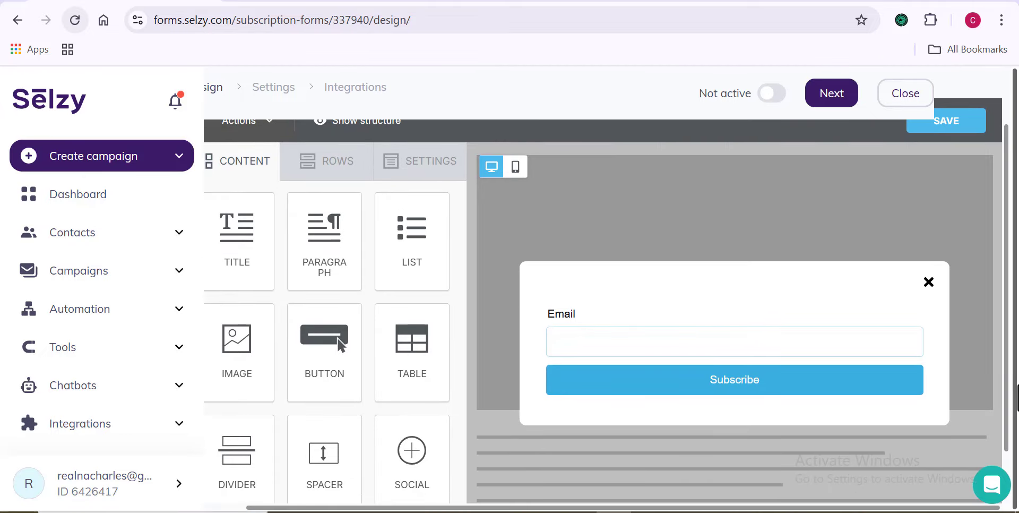
Step: Place a title block at the top of the form reading 'Hey! Wanna Join Us?'
left_click(958, 426)
left_click(247, 170)
left_click_drag(414, 508, 373, 509)
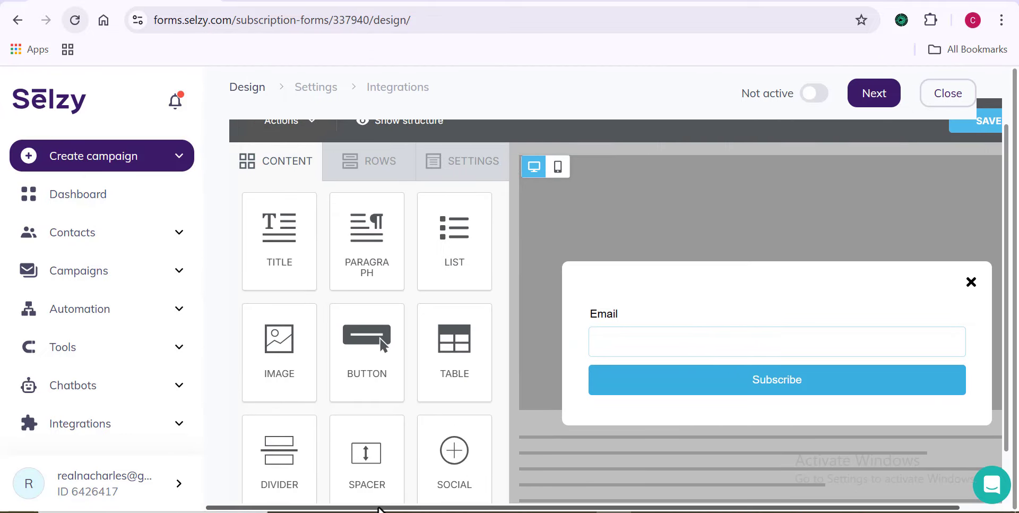
left_click_drag(279, 234, 694, 307)
left_click(790, 291)
triple_click(789, 290)
type("He")
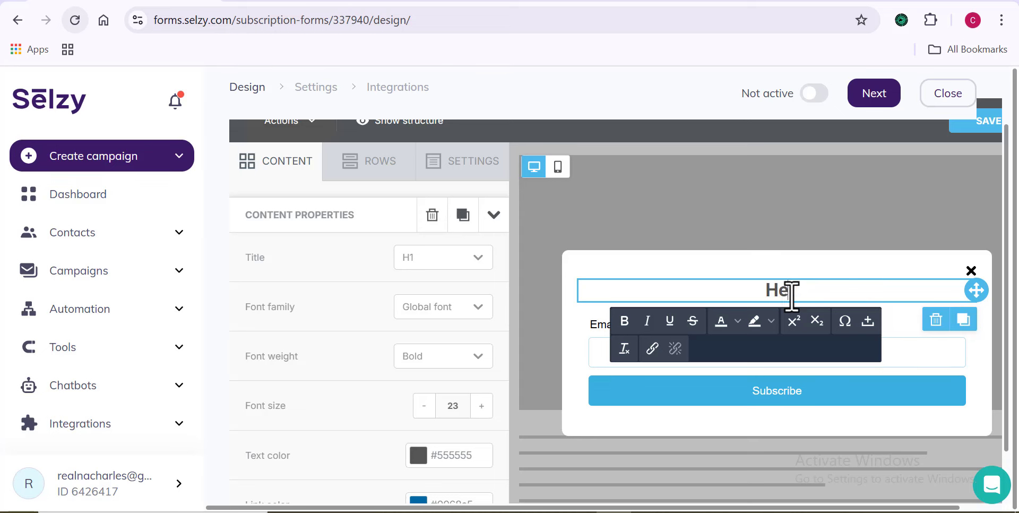
type("y! Wanna Join Us?")
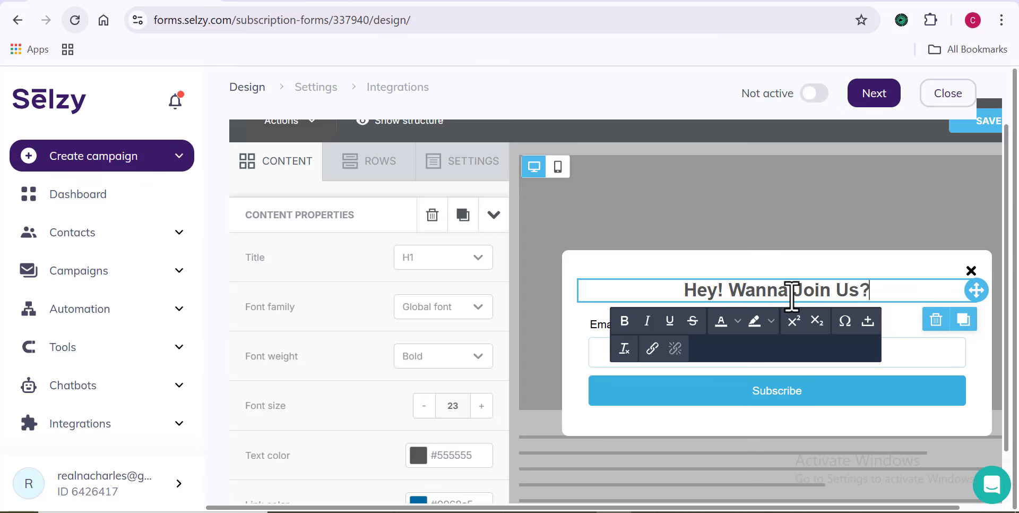
double_click(821, 291)
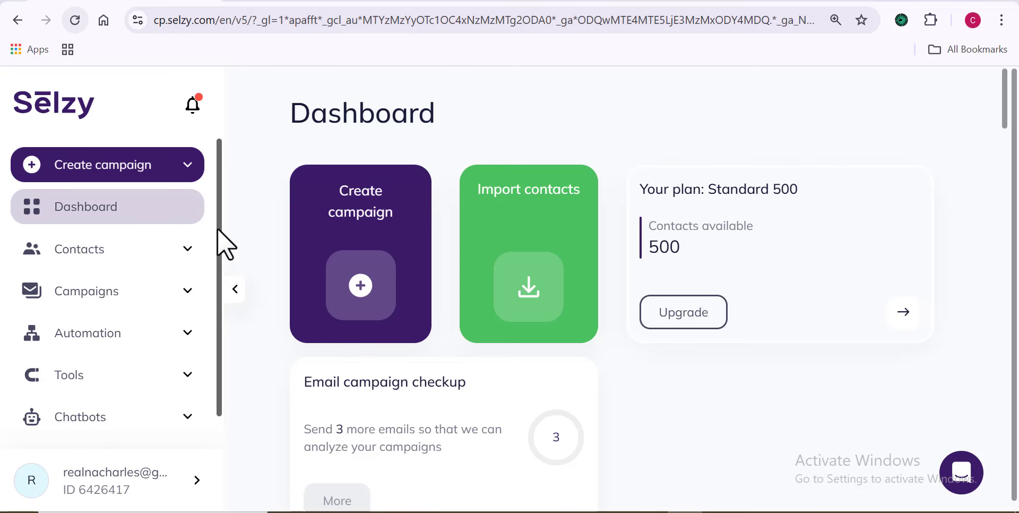
Step: Under Tools > Subscription forms, create a form named 'Demo Page'
scroll(218, 227, "down", 2)
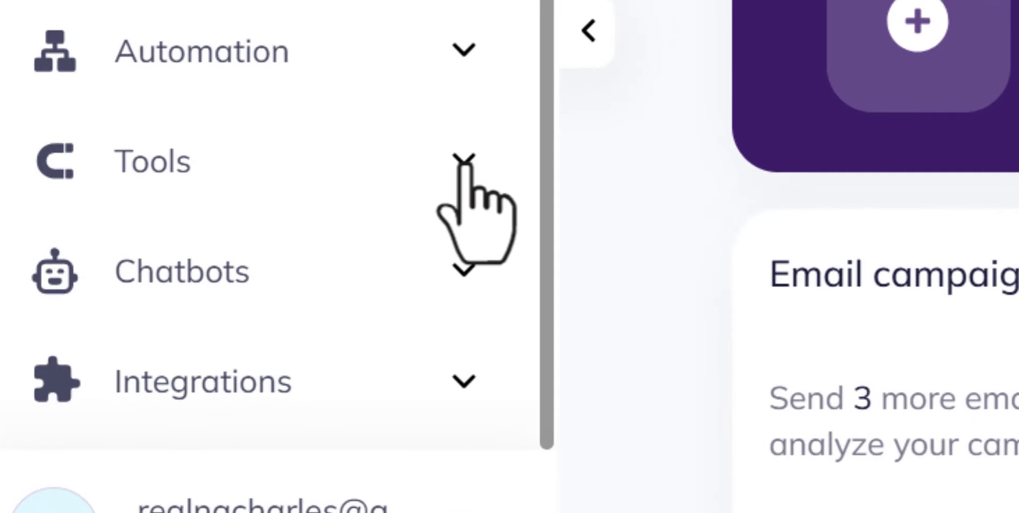
left_click(464, 162)
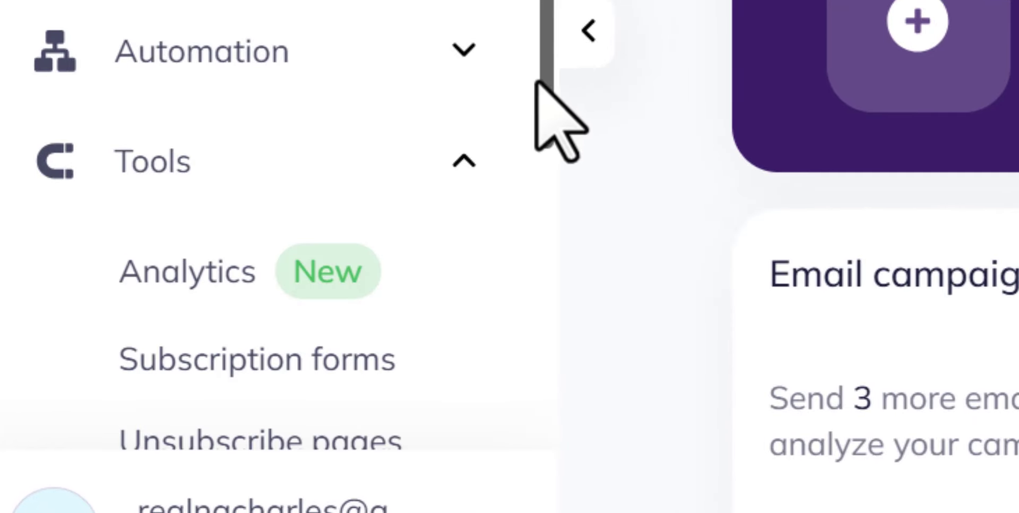
left_click_drag(547, 72, 548, 285)
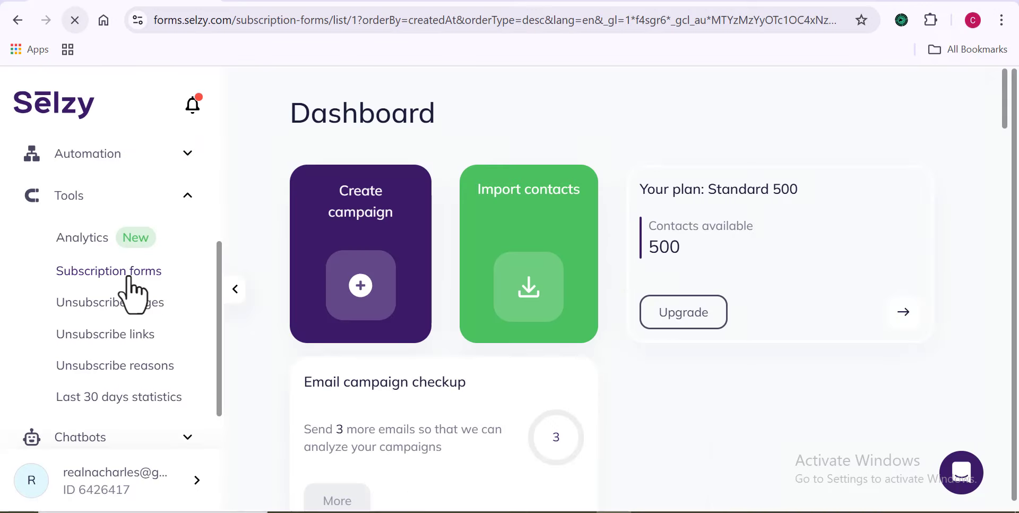
left_click(304, 249)
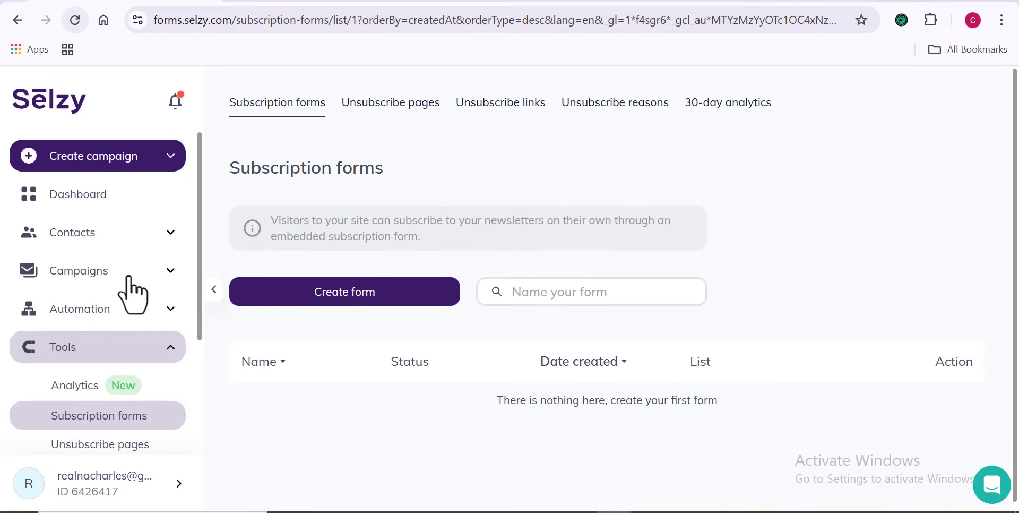
left_click(380, 301)
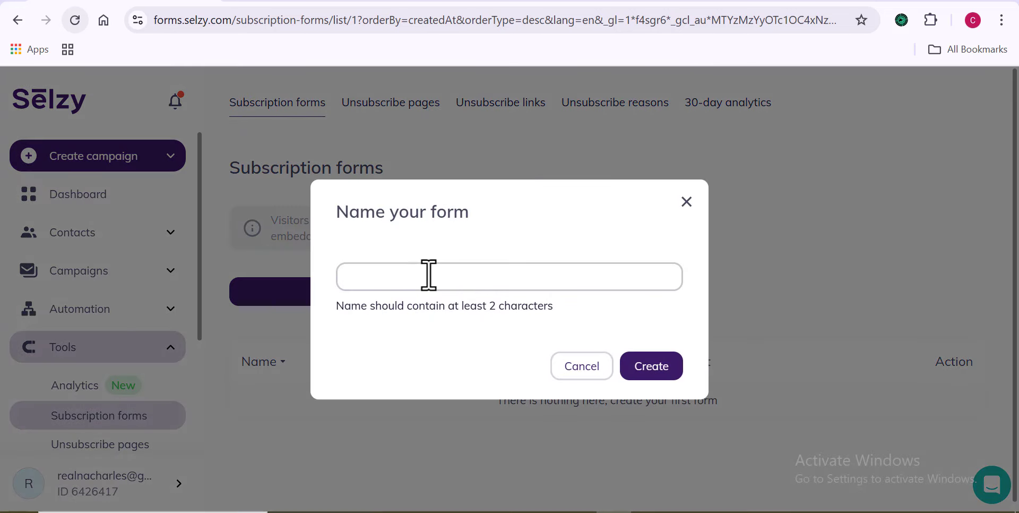
left_click(428, 275)
type("Demo Page")
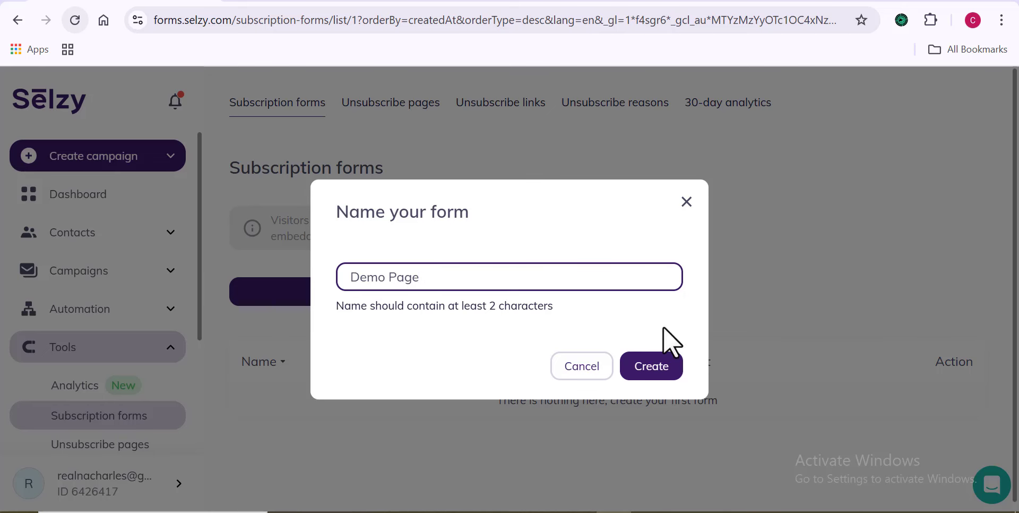
left_click(652, 368)
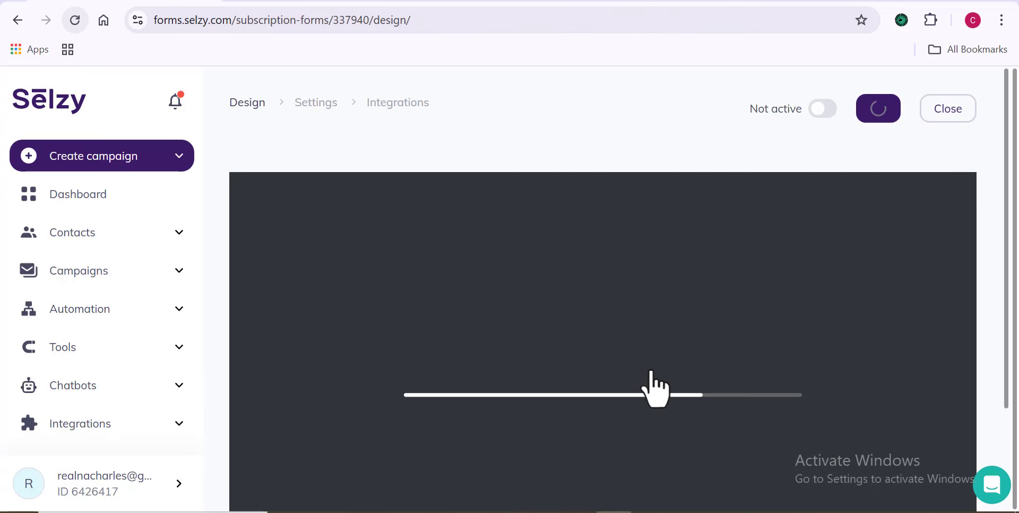
Step: Drop a title block atop the Demo Page form and set its text to 'Hey! Wanna Join Us?'
scroll(998, 298, "down", 3)
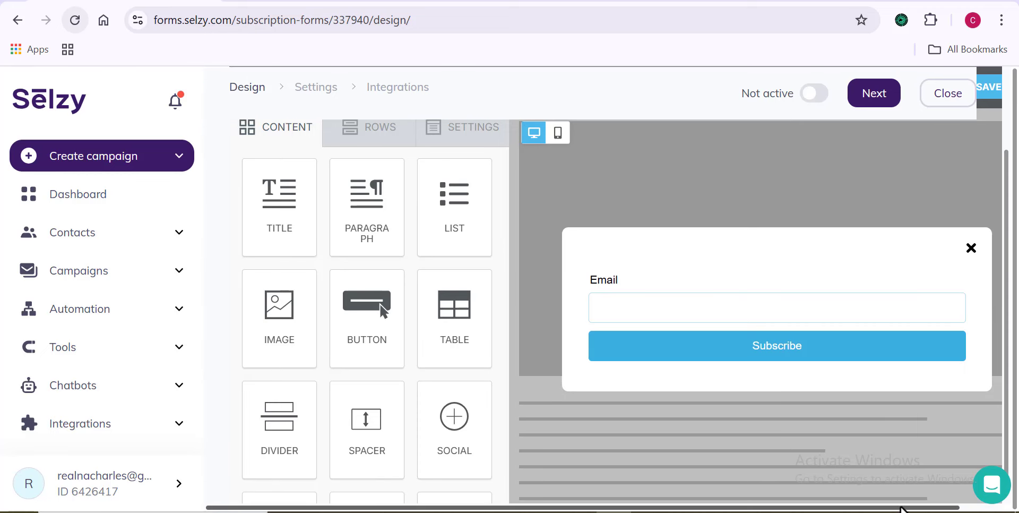
left_click_drag(901, 509, 942, 508)
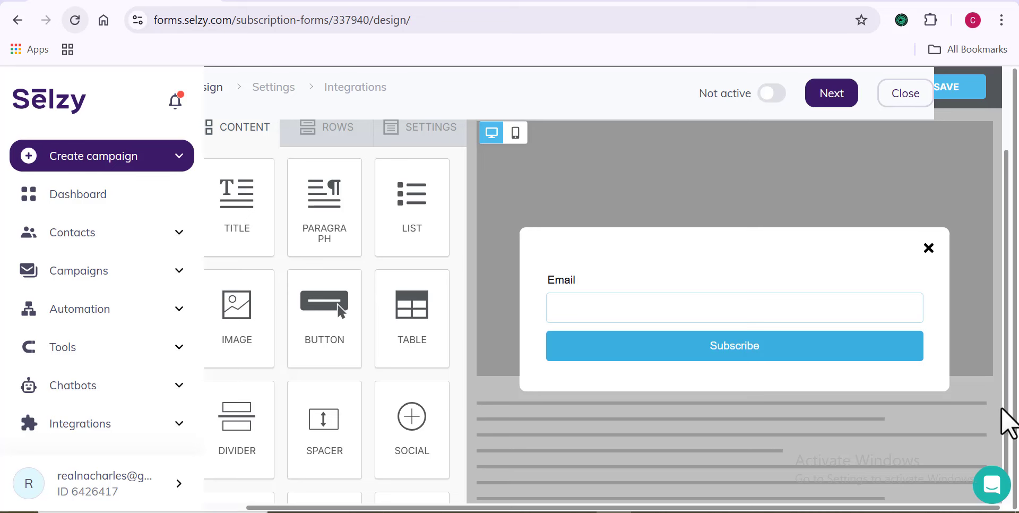
mouse_move(1008, 414)
left_mouse_down()
mouse_move(1010, 329)
mouse_move(1017, 385)
left_mouse_up()
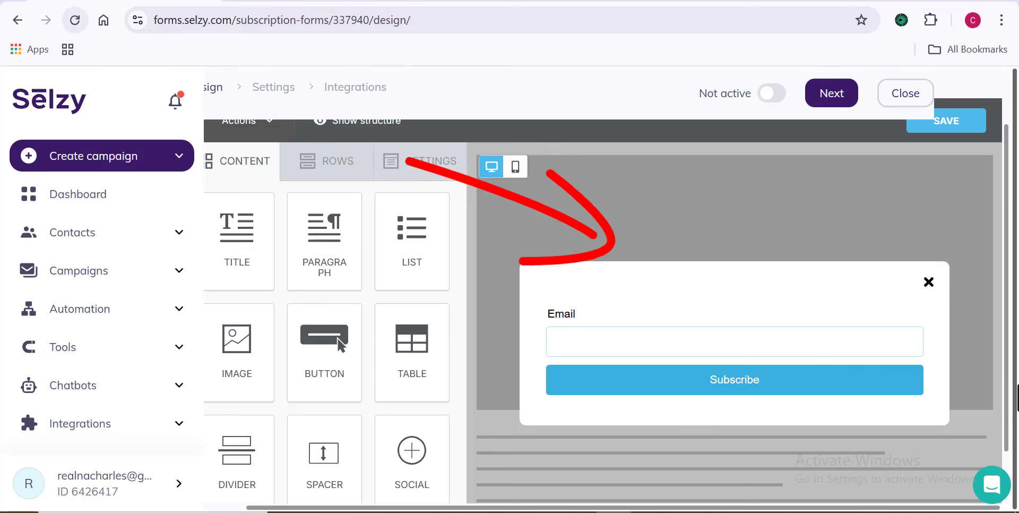
scroll(1017, 398, "left", 2)
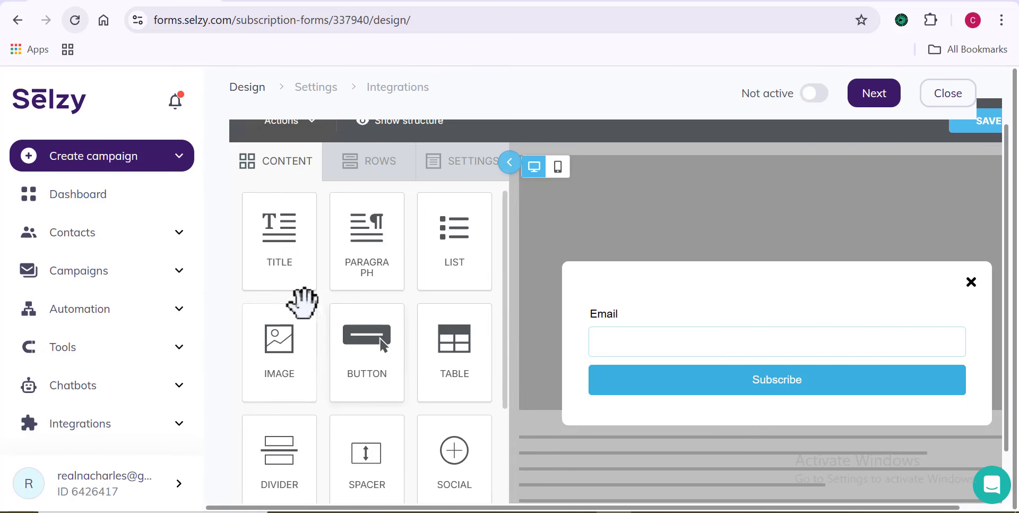
left_click_drag(285, 246, 755, 296)
triple_click(793, 291)
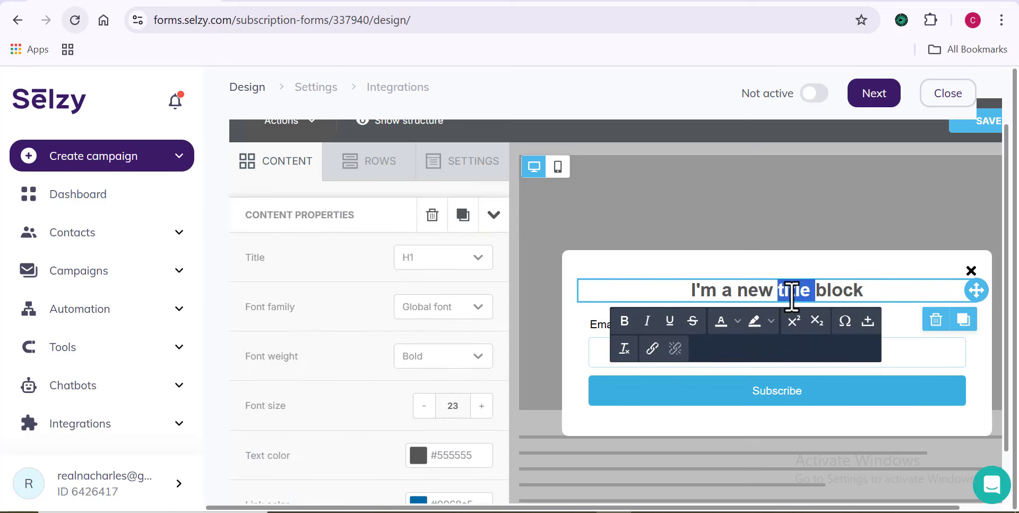
type("Hey! Wanna Join Us?")
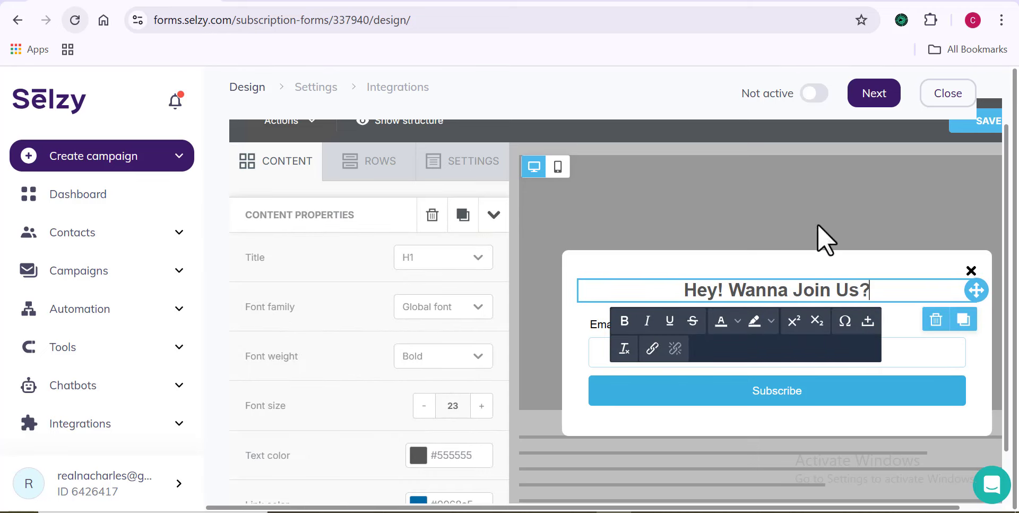
left_click(778, 361)
left_click_drag(505, 252, 512, 300)
Step: Add a Name field and a Phone field to the form
left_click(417, 378)
left_click(467, 303)
left_click(480, 370)
scroll(509, 319, "down", 4)
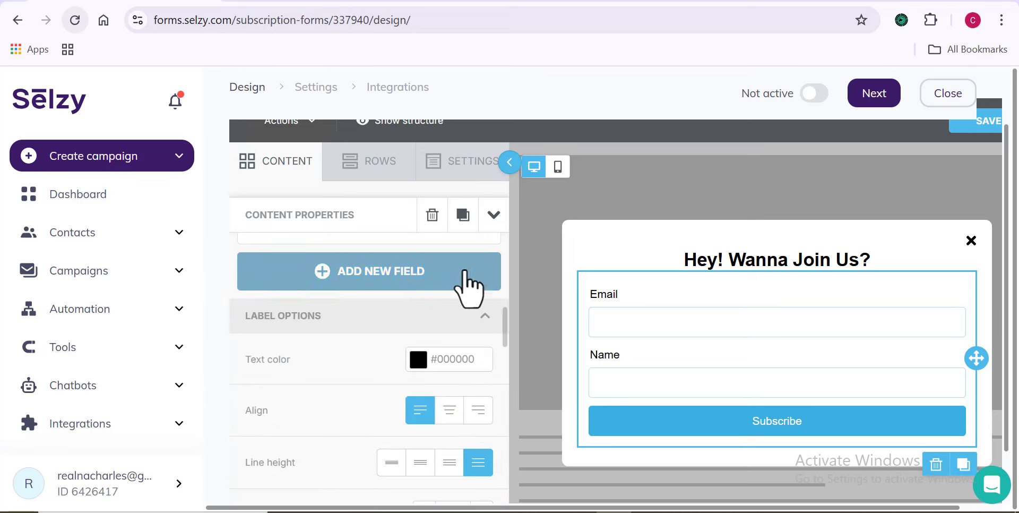
left_click(467, 276)
left_click(464, 310)
Step: Reorder the form fields to Name, Phone, then Email above Subscribe
scroll(494, 329, "up", 5)
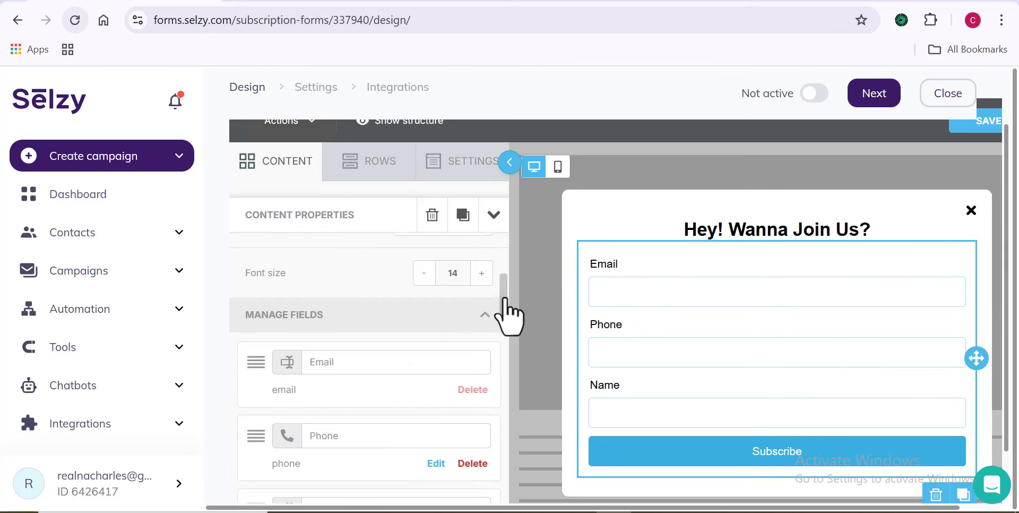
scroll(506, 319, "down", 1)
left_click_drag(256, 324, 256, 425)
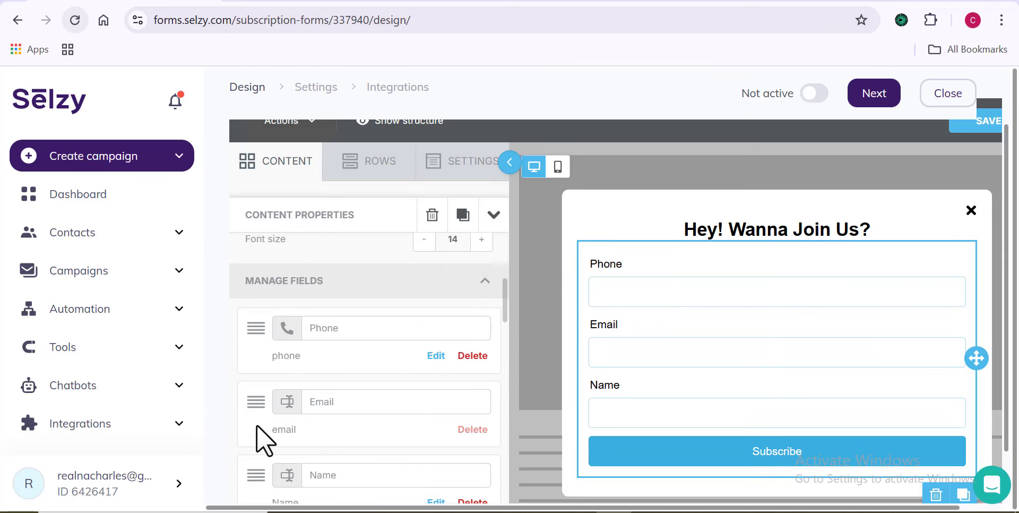
left_click_drag(255, 472, 271, 332)
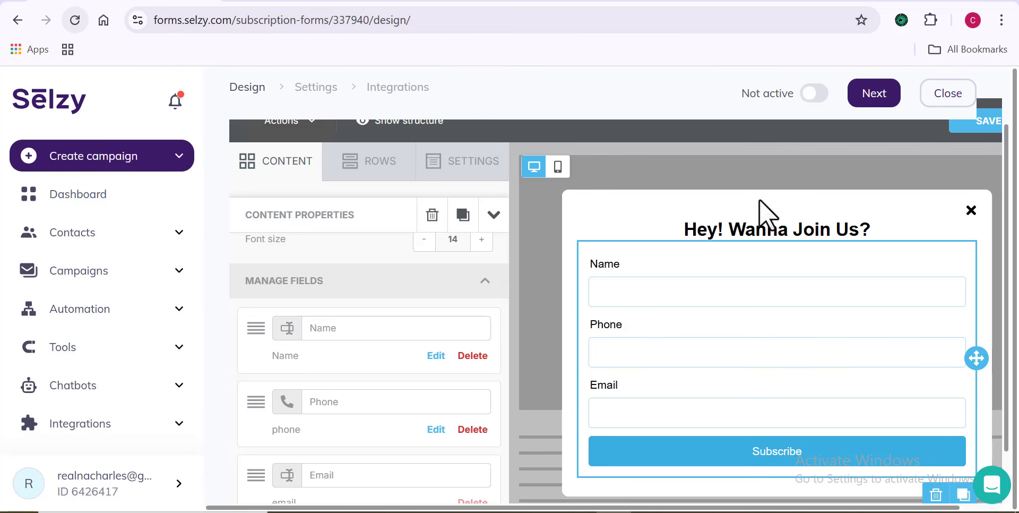
left_click(604, 173)
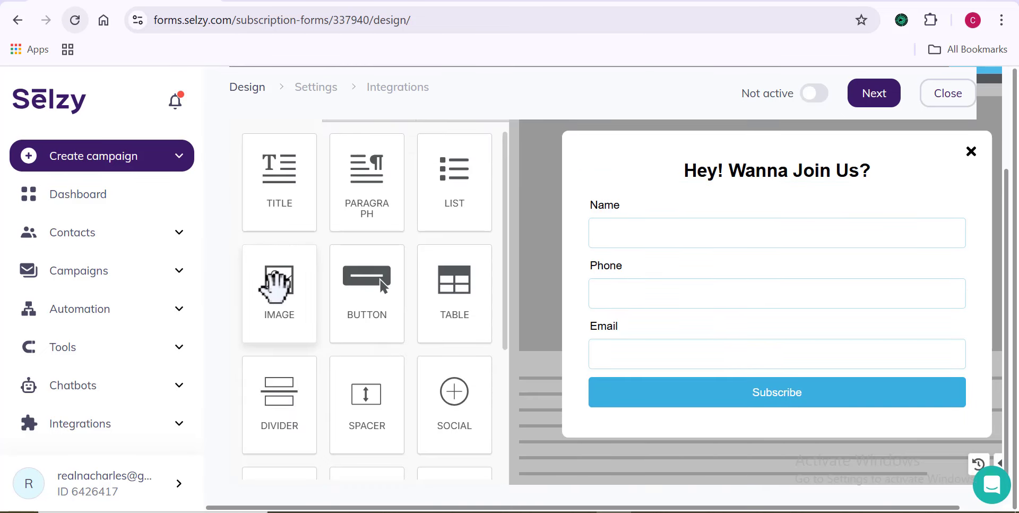
Step: Add an image block above the heading with download.png from the editorimages folder
left_click_drag(293, 286, 746, 165)
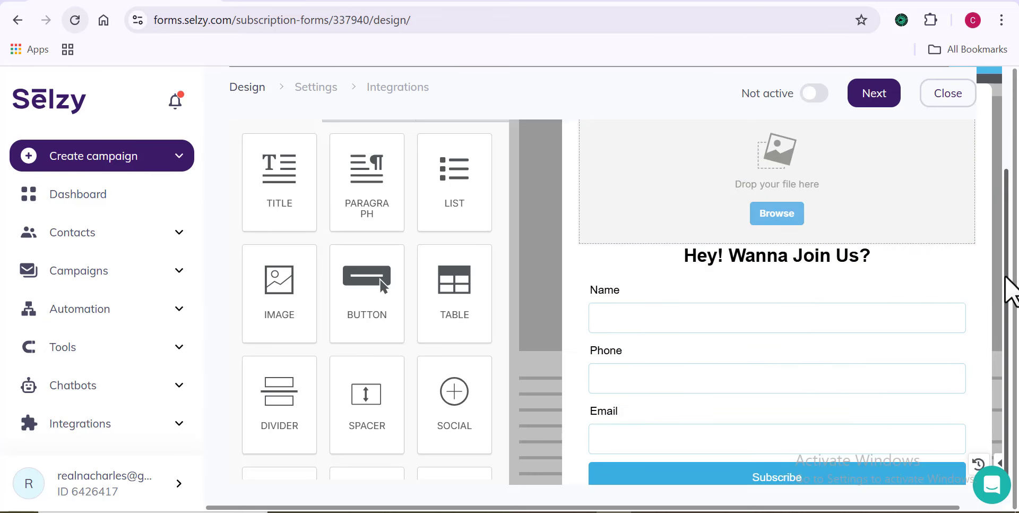
left_click_drag(1006, 278, 1007, 236)
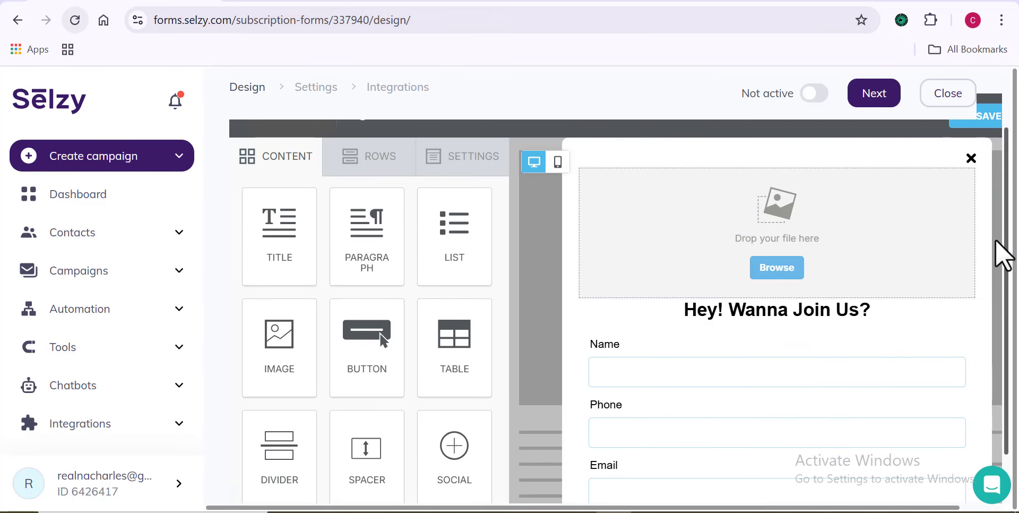
left_click(781, 276)
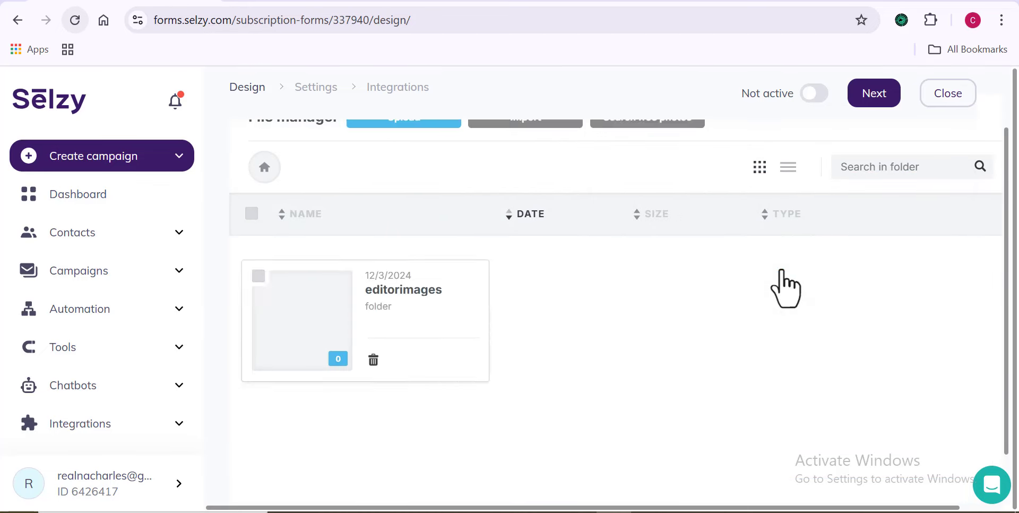
double_click(426, 377)
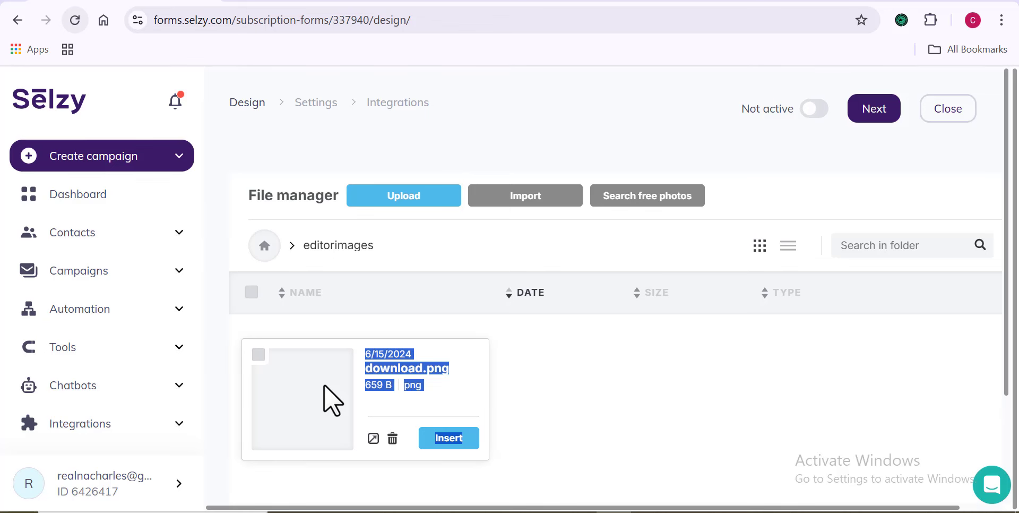
left_click(440, 438)
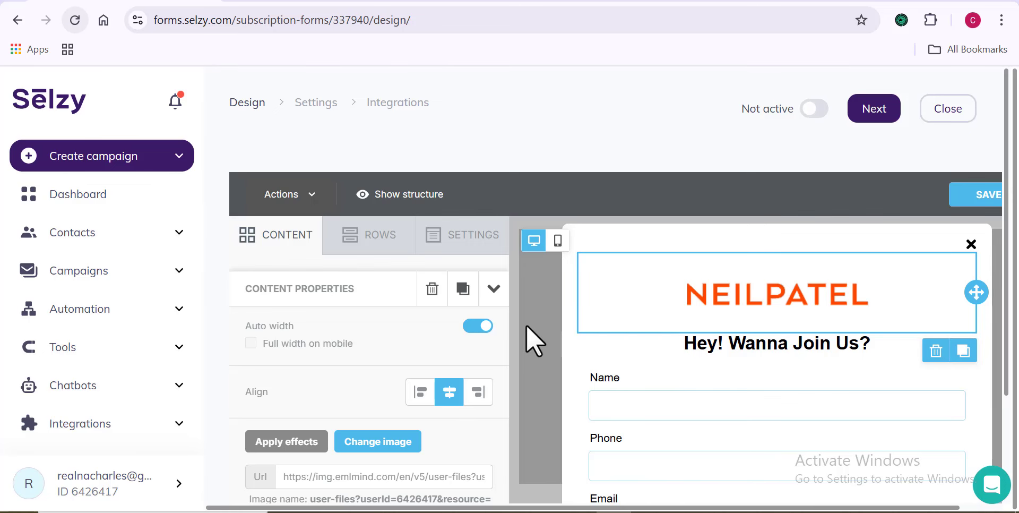
Step: Leave the form editor and open the All contacts list
left_click(578, 359)
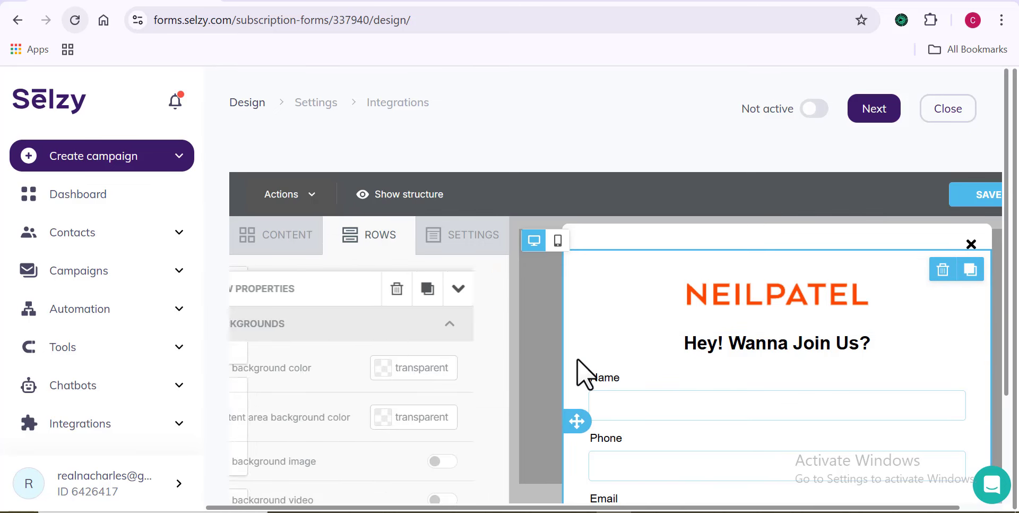
scroll(547, 308, "down", 2)
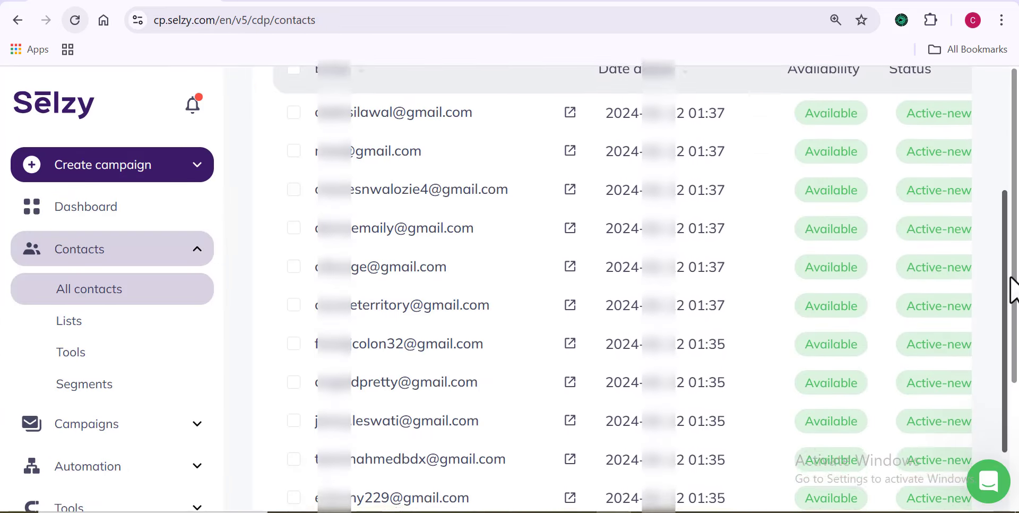
left_click_drag(1010, 285, 1014, 509)
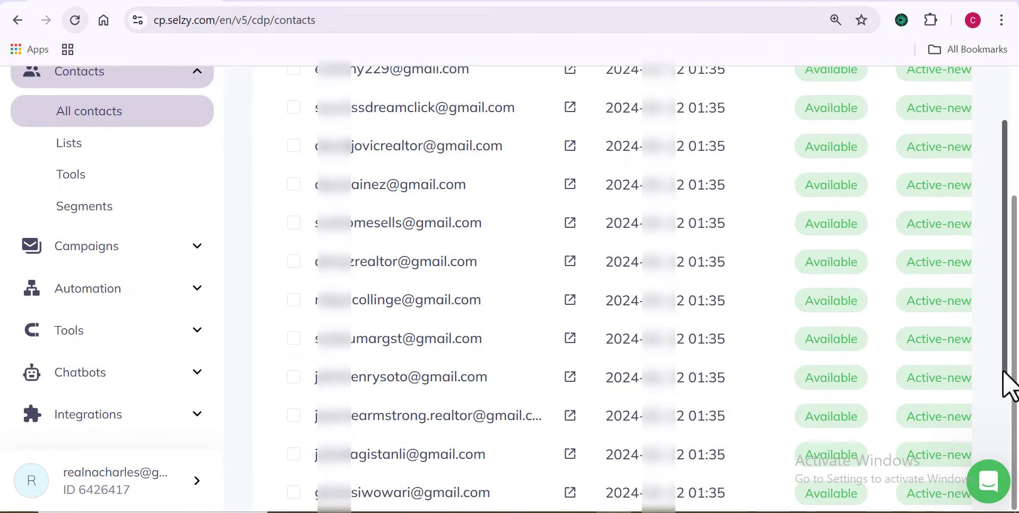
Step: Scroll through the contacts table and go back to the Dashboard
left_click_drag(1003, 372, 1007, 470)
left_click_drag(939, 423, 1005, 298)
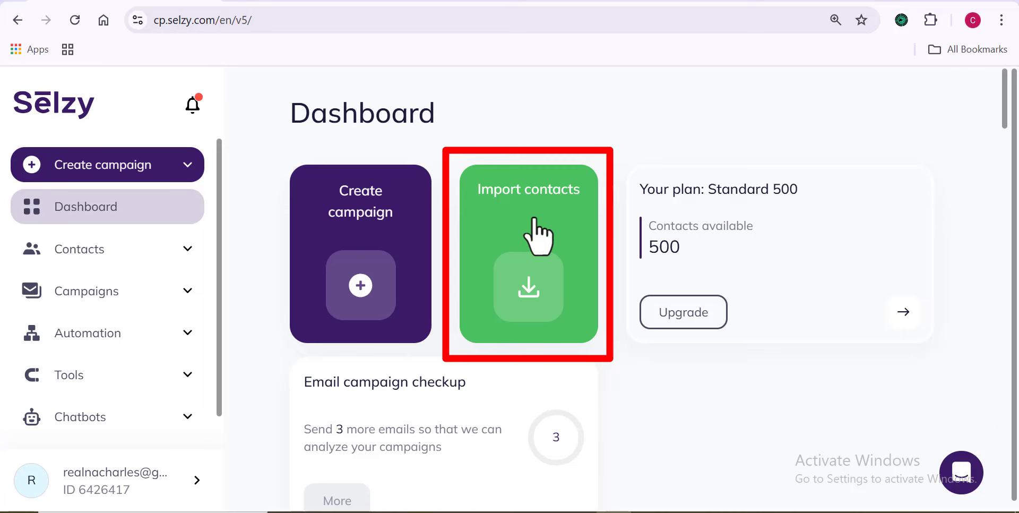
Step: Upload a contact file from Documents > ALL LEADS, bringing the list to 29 contacts
left_click(538, 236)
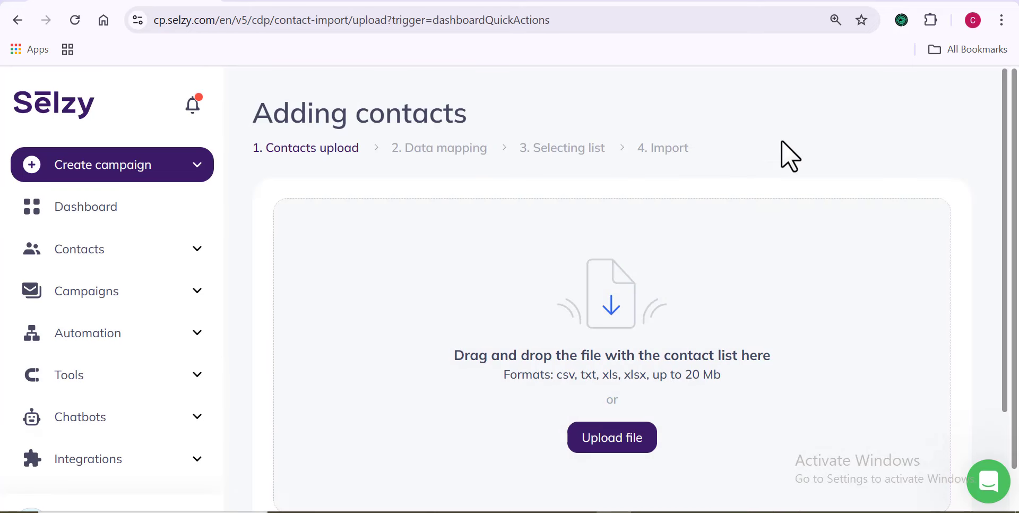
left_click_drag(1003, 120, 1004, 162)
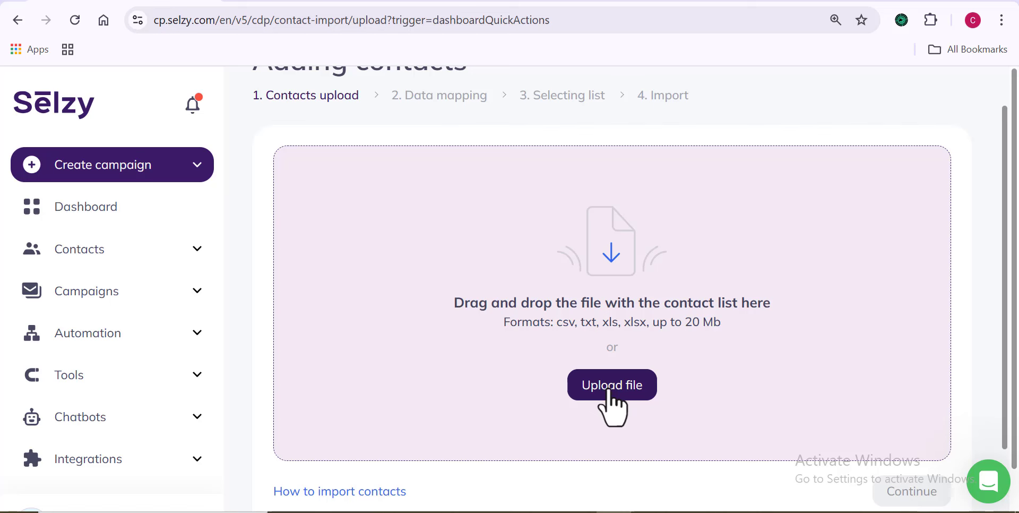
left_click(611, 393)
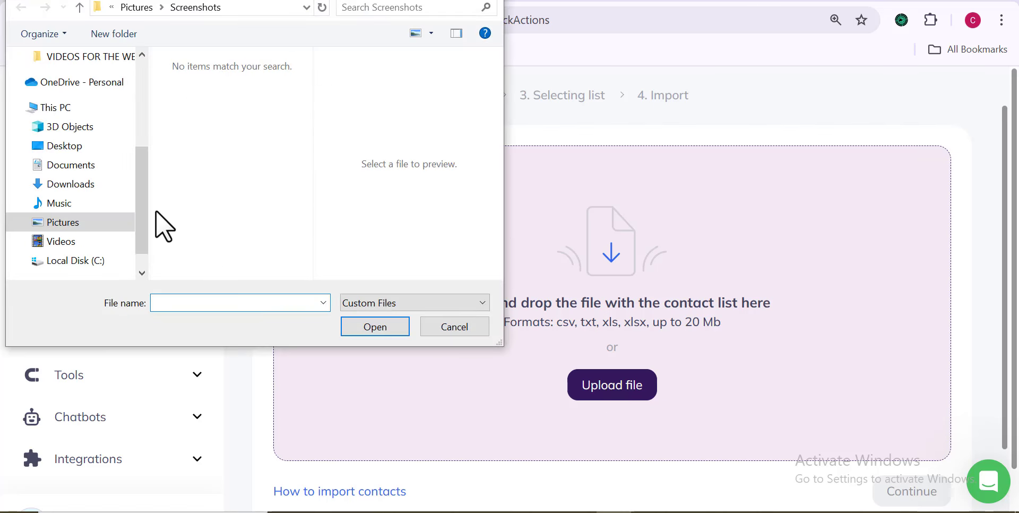
left_click_drag(139, 209, 134, 117)
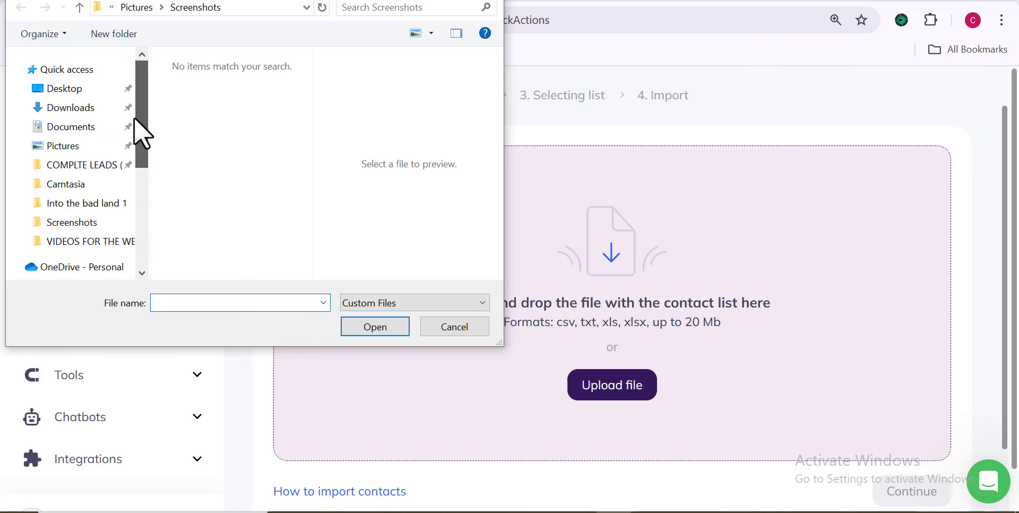
left_click(82, 126)
left_click(196, 84)
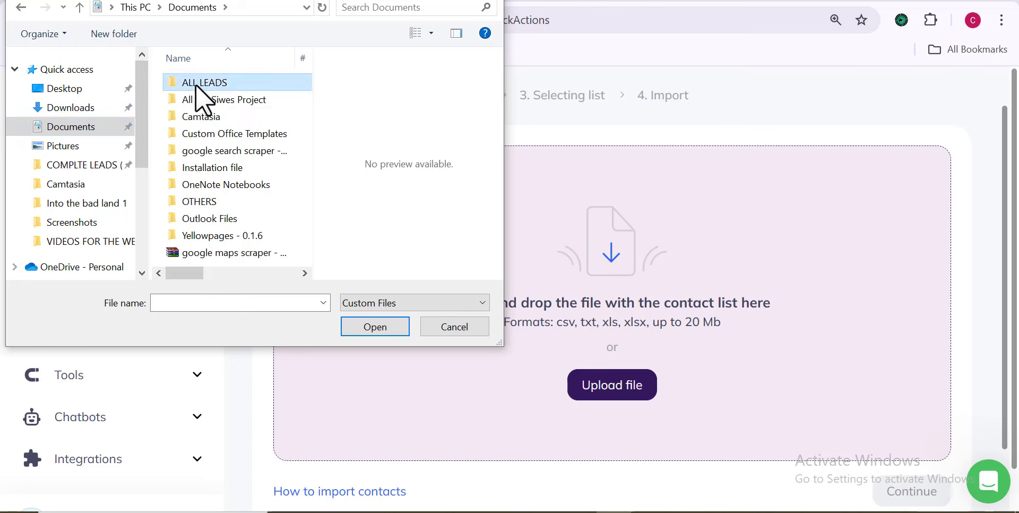
double_click(195, 84)
left_click_drag(302, 81, 311, 174)
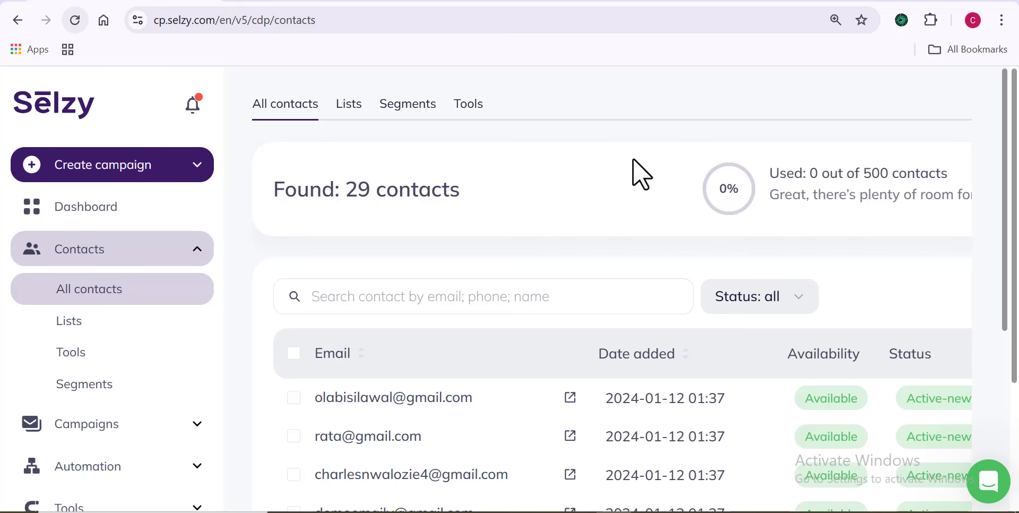
Step: Scroll the 29-contact table, then return to the account Dashboard
scroll(1008, 137, "down", 6)
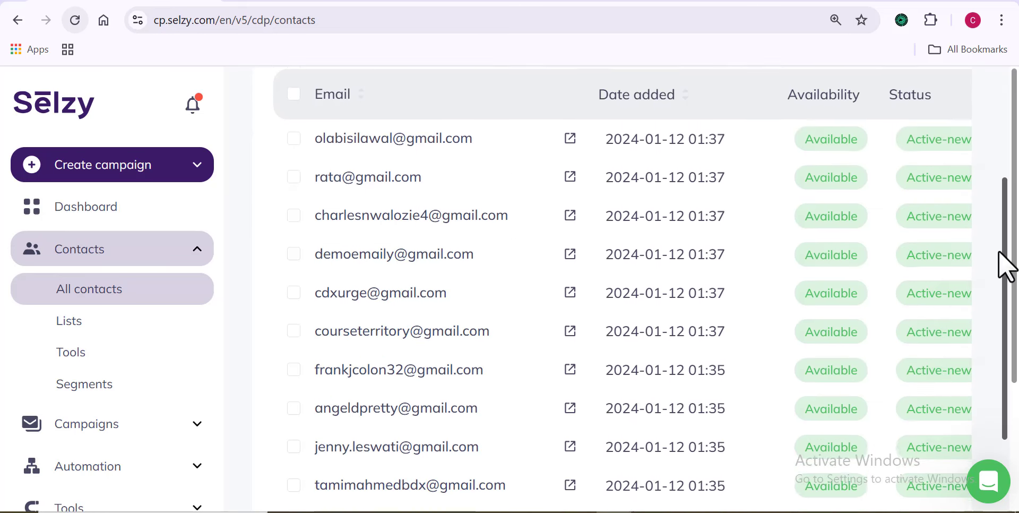
left_click_drag(1017, 315, 1003, 486)
left_click_drag(939, 424, 994, 205)
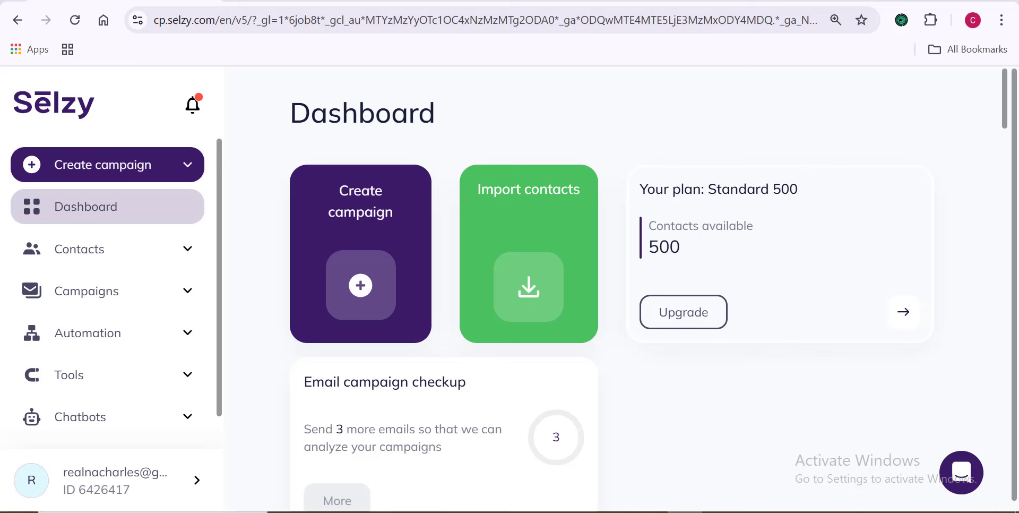
Step: Start a new campaign in the new-version flow, reaching the 194 email design templates
left_click(371, 292)
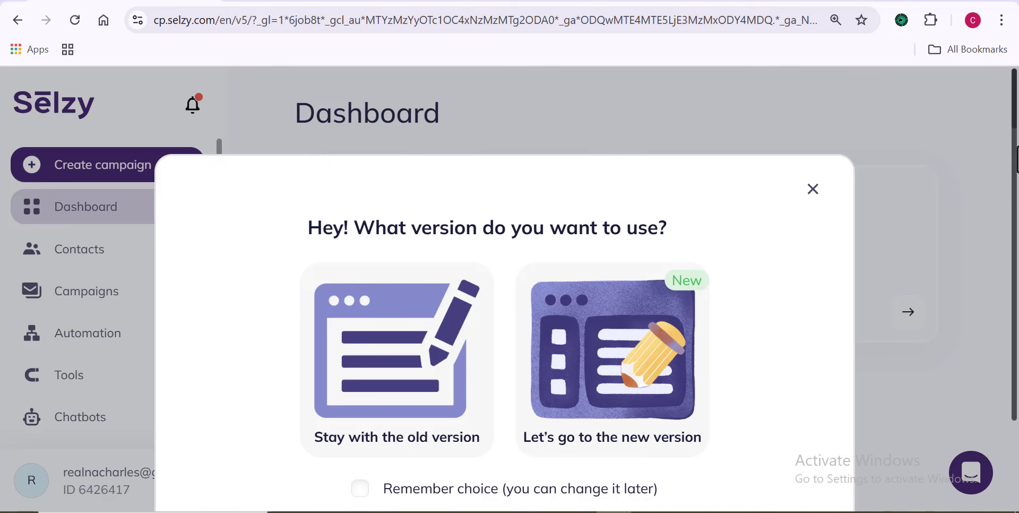
left_click_drag(1015, 152, 1016, 199)
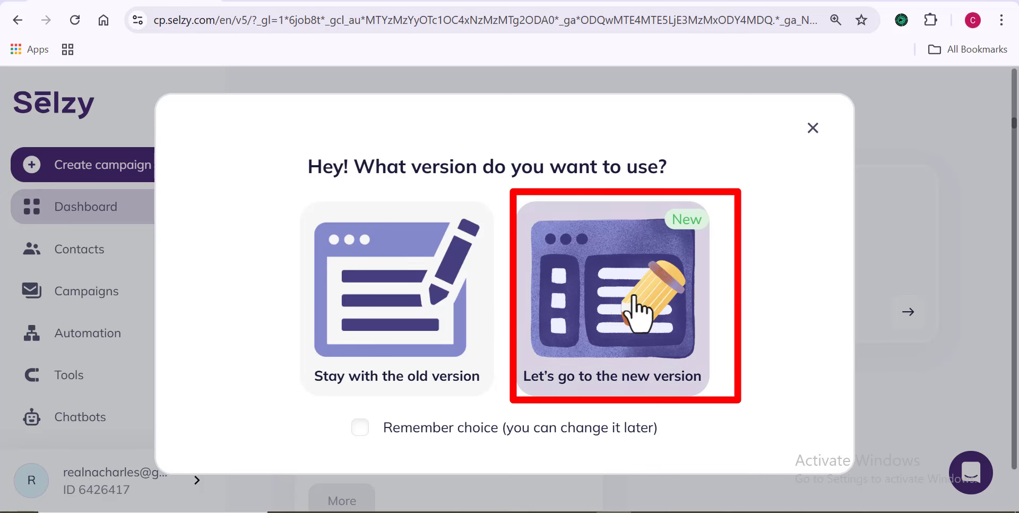
left_click(647, 323)
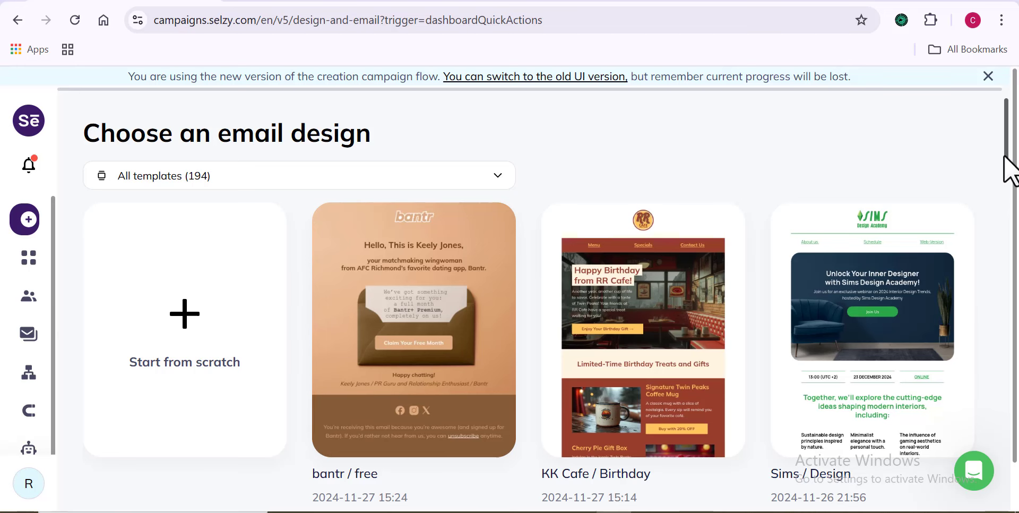
Step: Try starting the email design from scratch and look over the blank editor
mouse_move(1005, 157)
left_mouse_down()
mouse_move(1005, 353)
mouse_move(1010, 86)
mouse_move(1006, 100)
left_mouse_up()
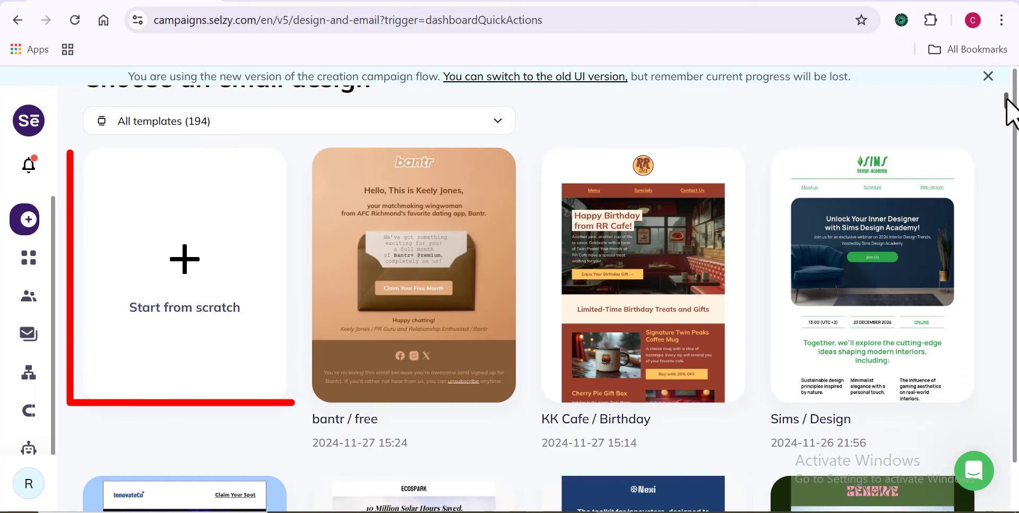
left_click(181, 271)
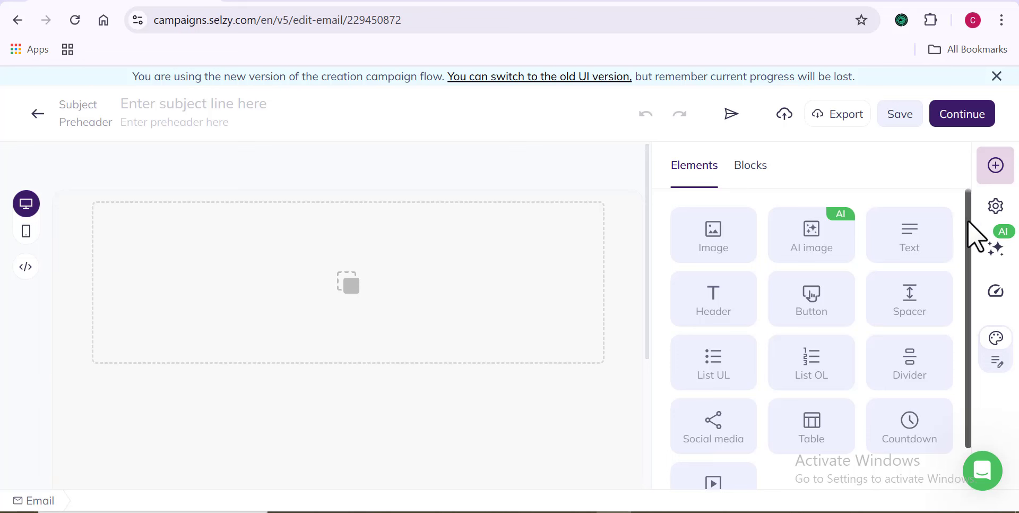
scroll(967, 219, "down", 1)
scroll(961, 255, "up", 1)
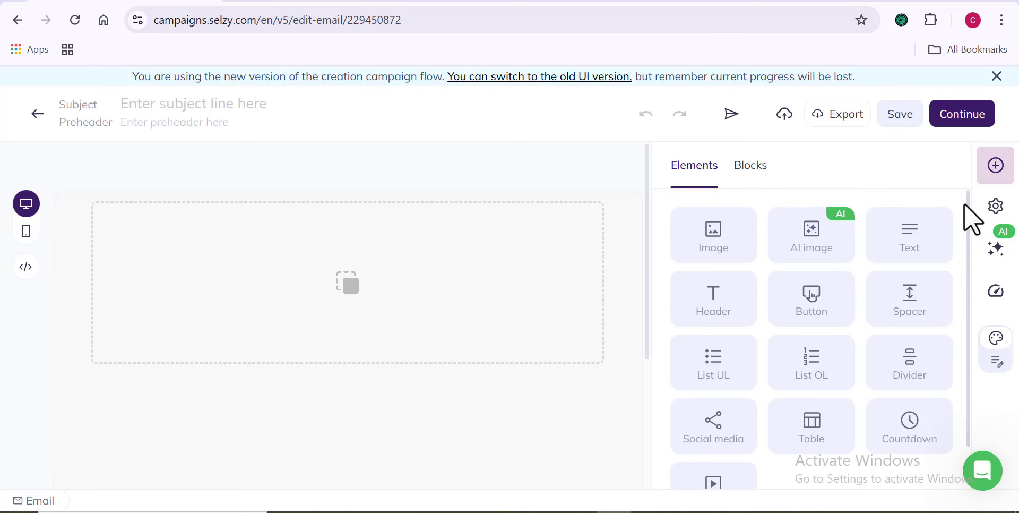
Step: Return to the template gallery and scroll down to the Roy: A Life Well / Cyber Monday card
left_click(37, 114)
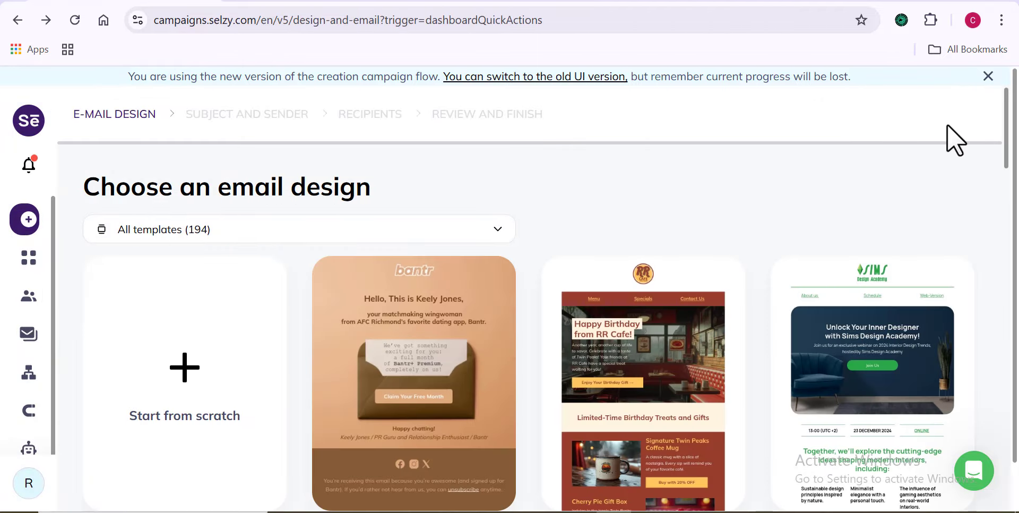
left_click_drag(1008, 141, 1008, 312)
mouse_move(218, 318)
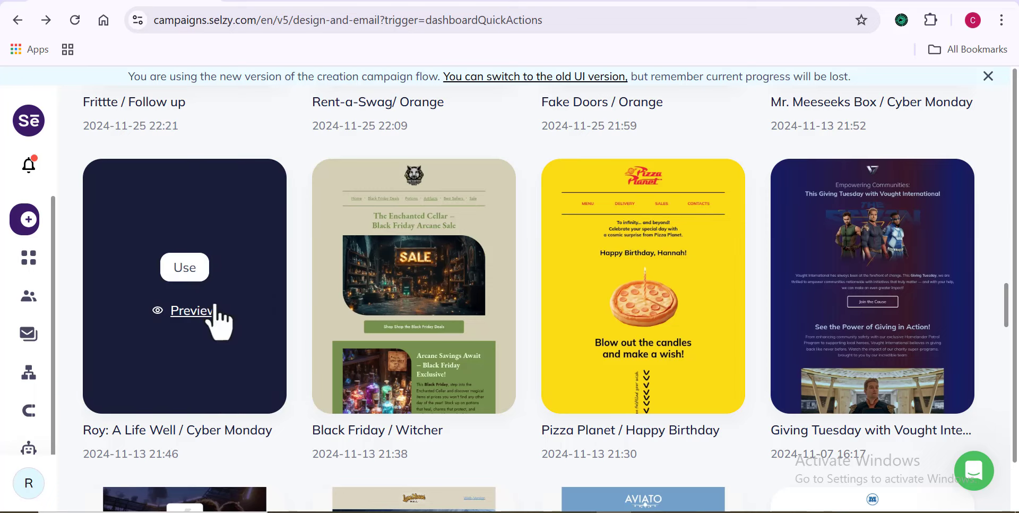
Step: Use the Roy: A Life Well / Cyber Monday template and delete its Web Version link
left_click(185, 267)
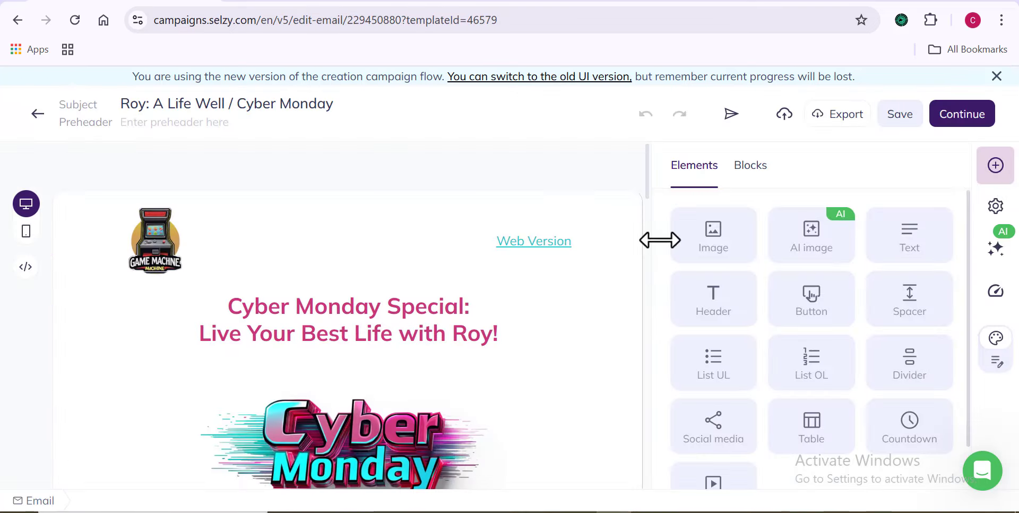
left_click_drag(647, 204, 650, 310)
left_click(345, 210)
Step: Change the promo code from ROYALIFE20 to ROYALIFE2024
left_click(448, 392)
type("24")
left_click(608, 305)
Step: Replace 'Roy!' in the main heading with another first name
left_click(544, 289)
left_click(515, 232)
key("BackSpace")
key("BackSpace")
key("BackSpace")
key("BackSpace")
type("Charles!")
left_click(611, 281)
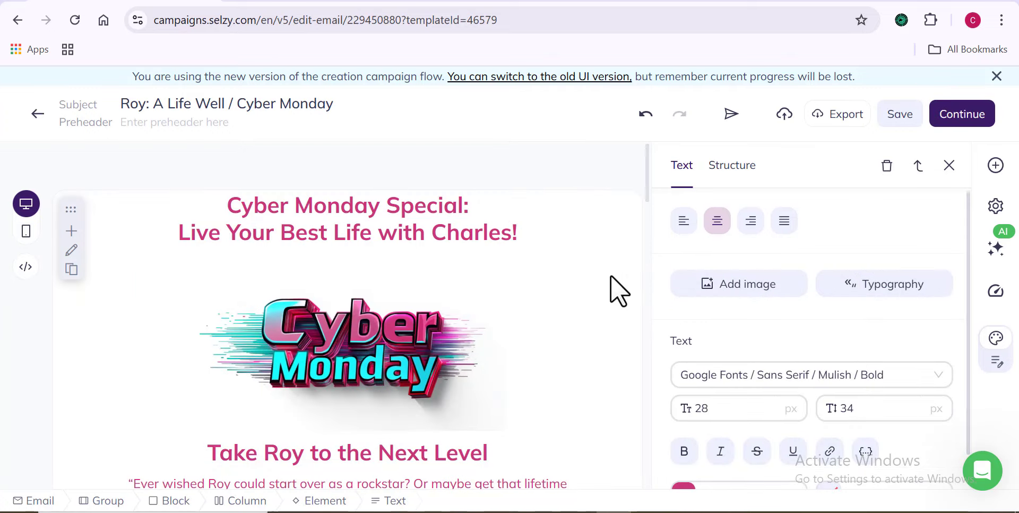
left_click(611, 275)
left_click_drag(649, 181, 655, 479)
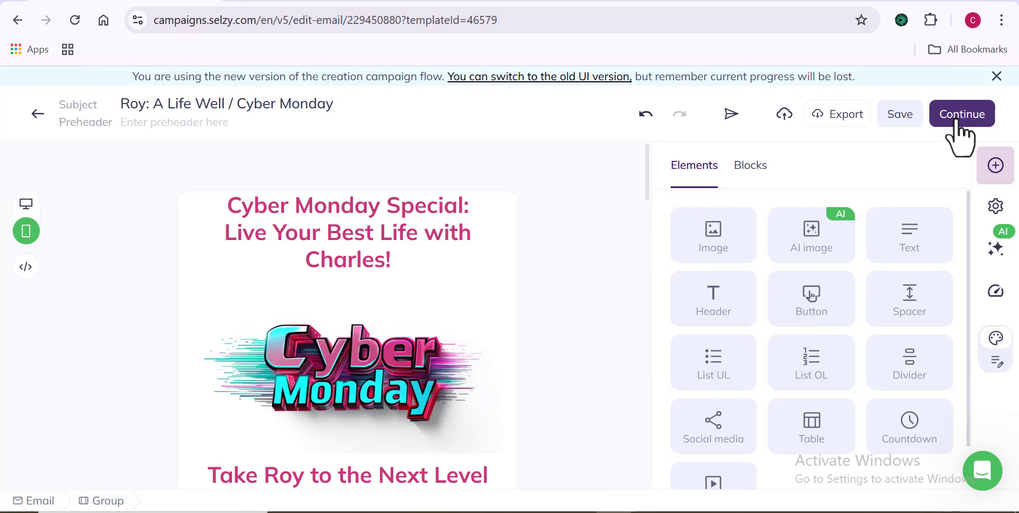
Step: On the subject and sender step, fill in a sender name
left_click(956, 122)
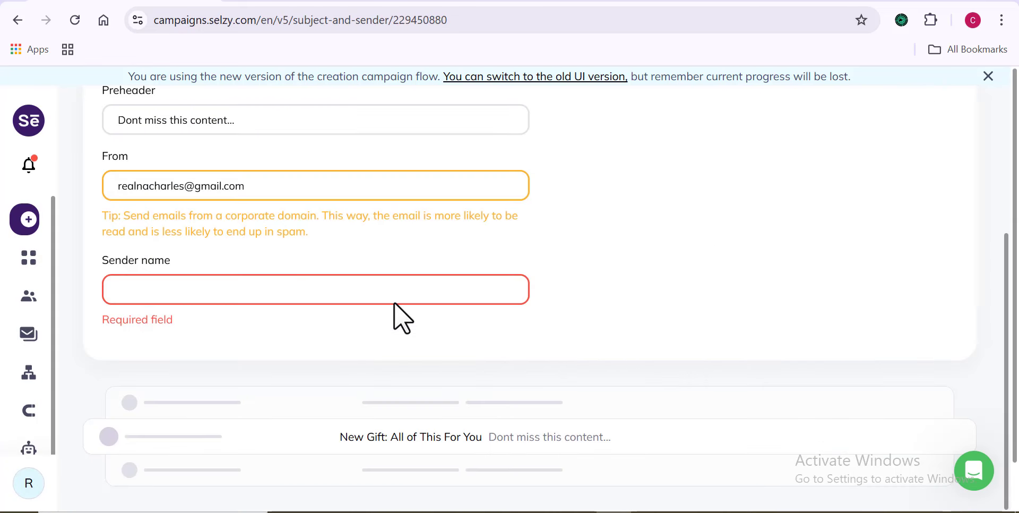
left_click(374, 296)
type("C")
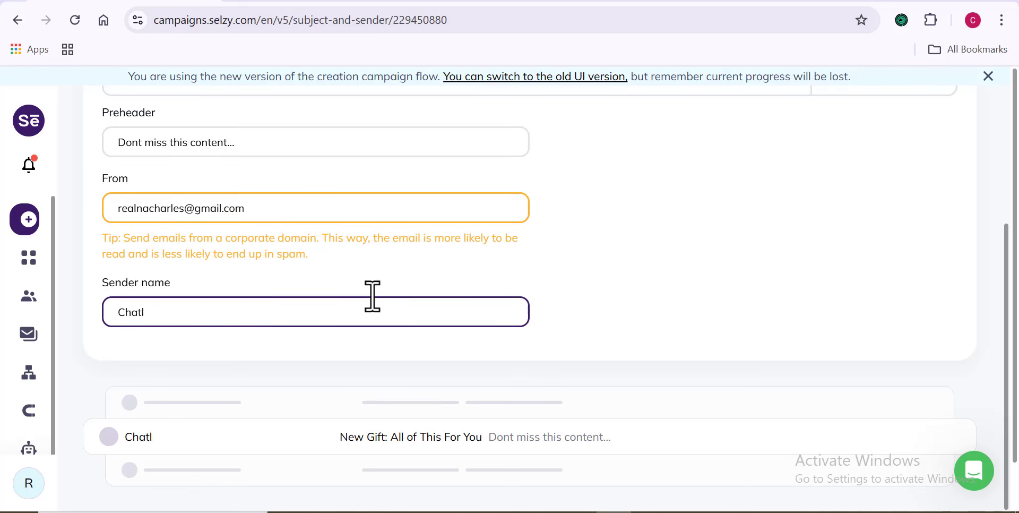
type("harles")
left_click(655, 298)
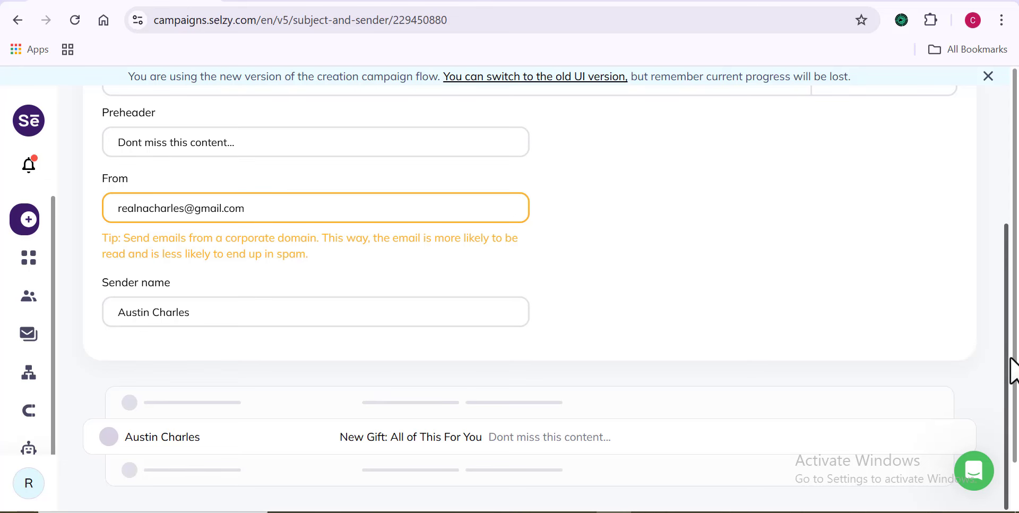
Step: Append the recipient's Name personalization tag to the subject and continue to recipients
scroll(1014, 371, "up", 4)
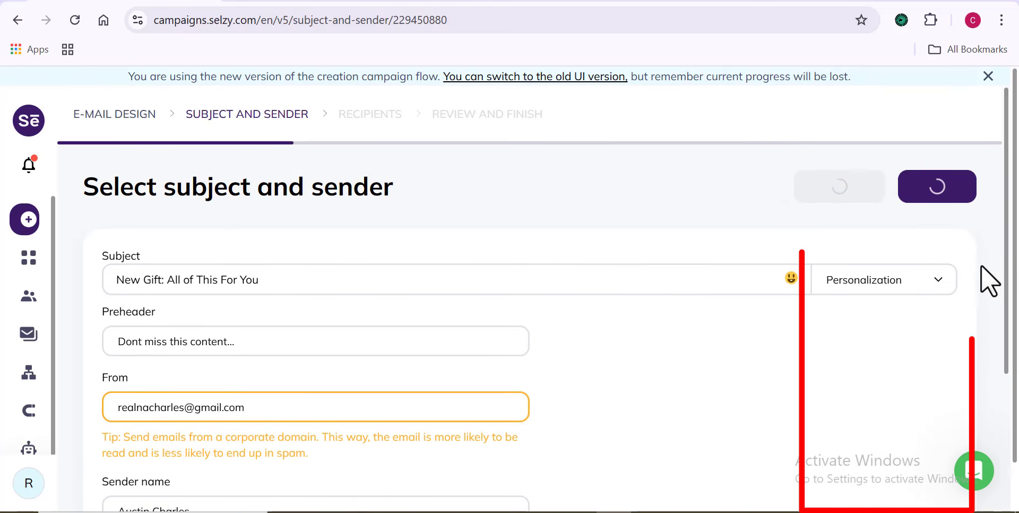
left_click(947, 283)
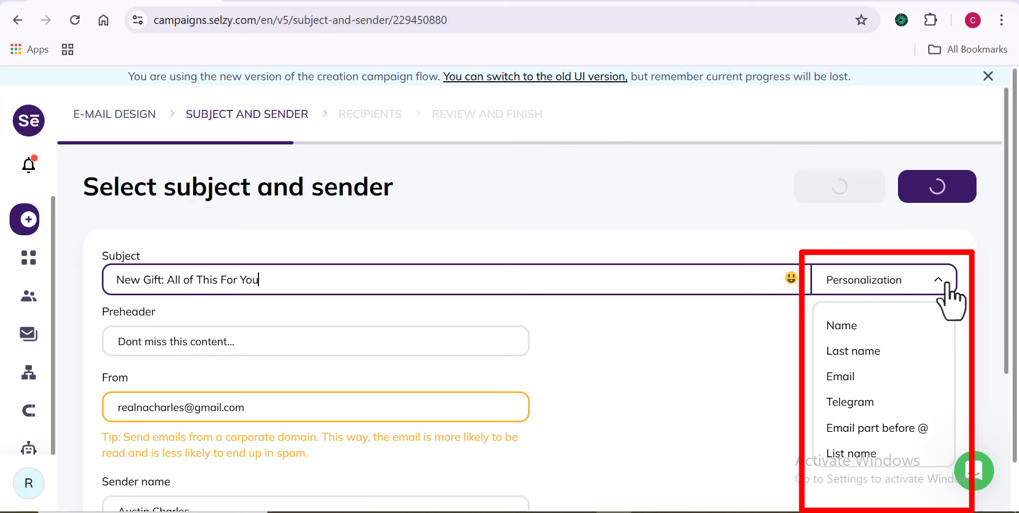
left_click(877, 331)
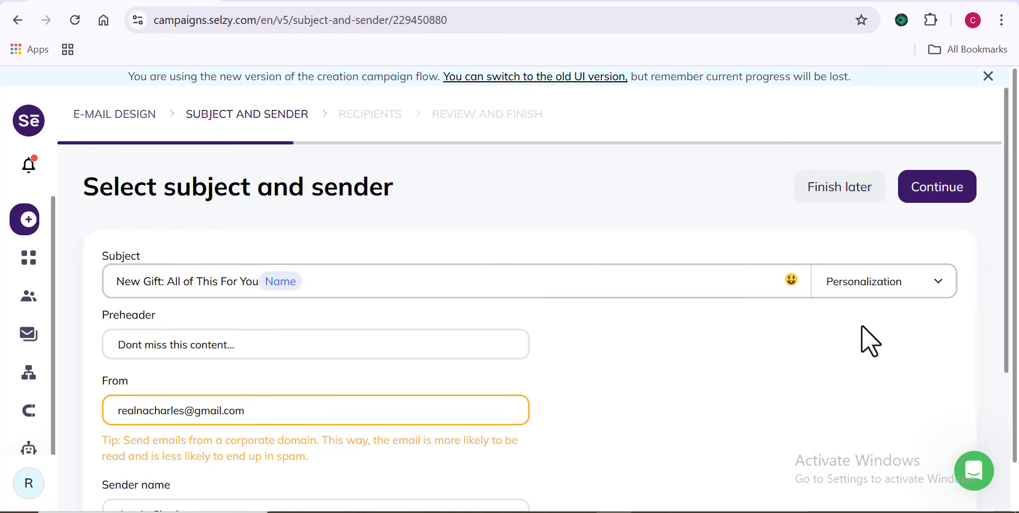
left_click(939, 195)
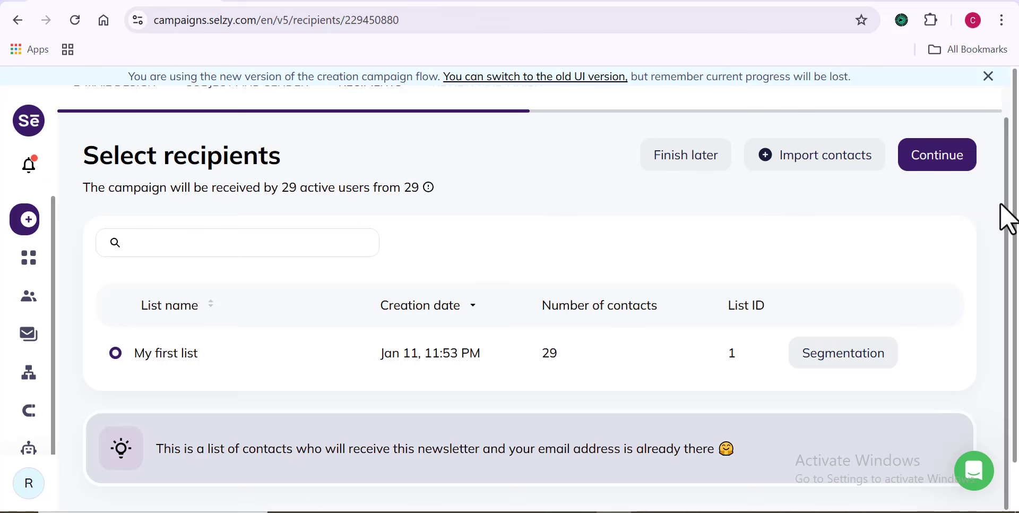
Step: Glance at the contact import page, then keep My first list's 29 contacts and reach Review and finish
left_click(804, 180)
left_click_drag(1001, 153, 1003, 228)
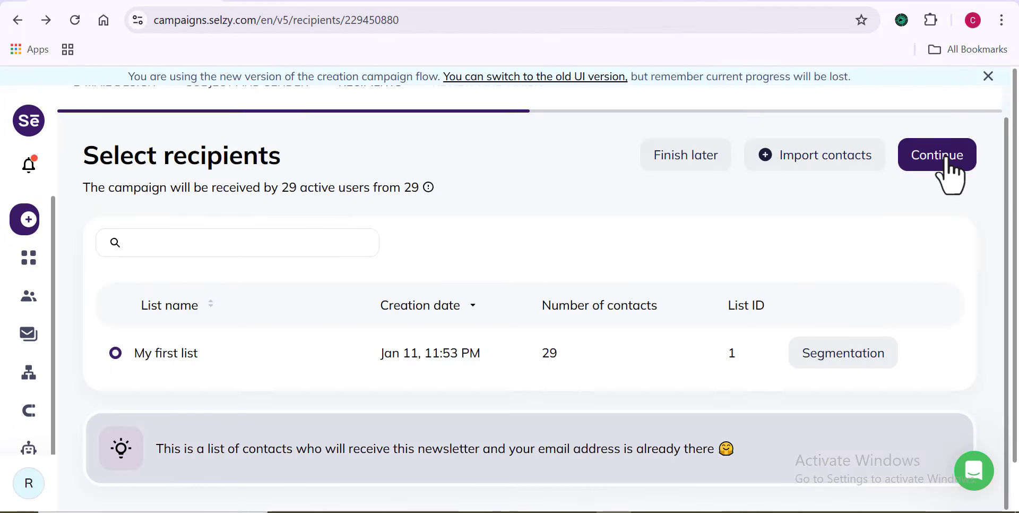
left_click(949, 162)
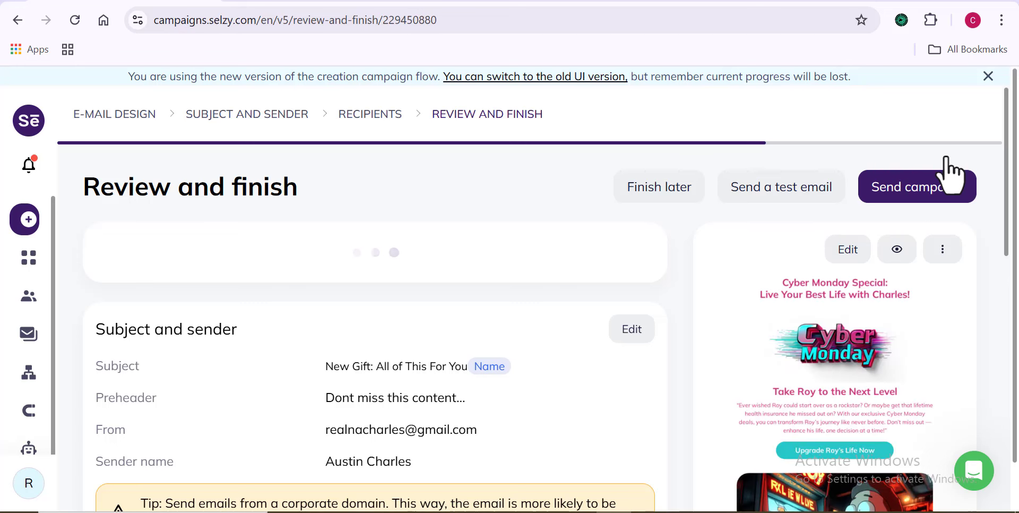
Step: Start a test send and add the suggested Gmail address as the first test recipient
left_click_drag(1007, 110, 1015, 197)
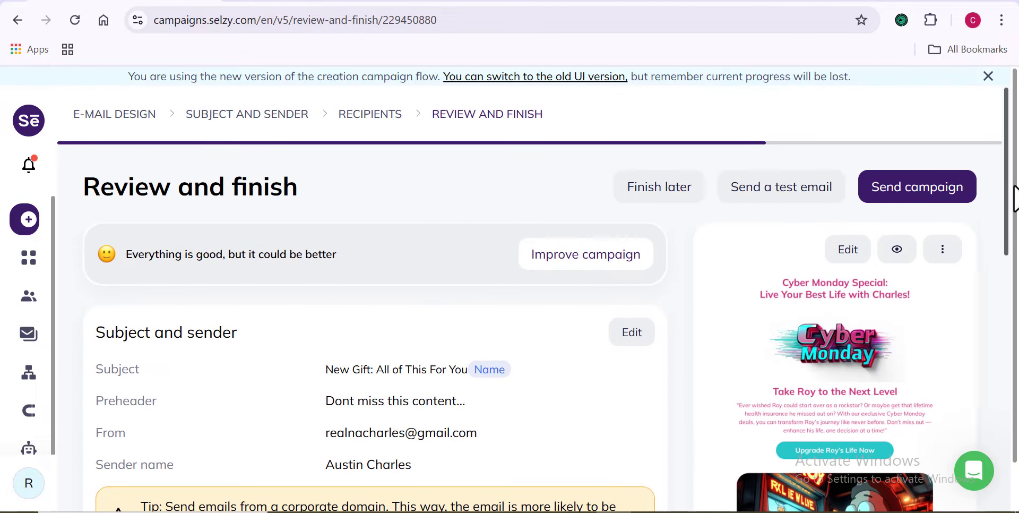
left_click(771, 192)
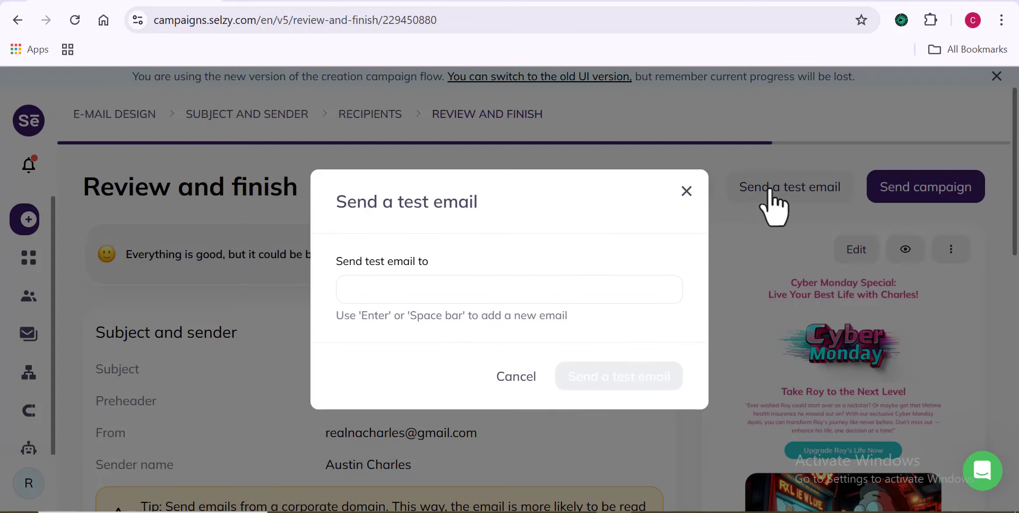
left_click(615, 289)
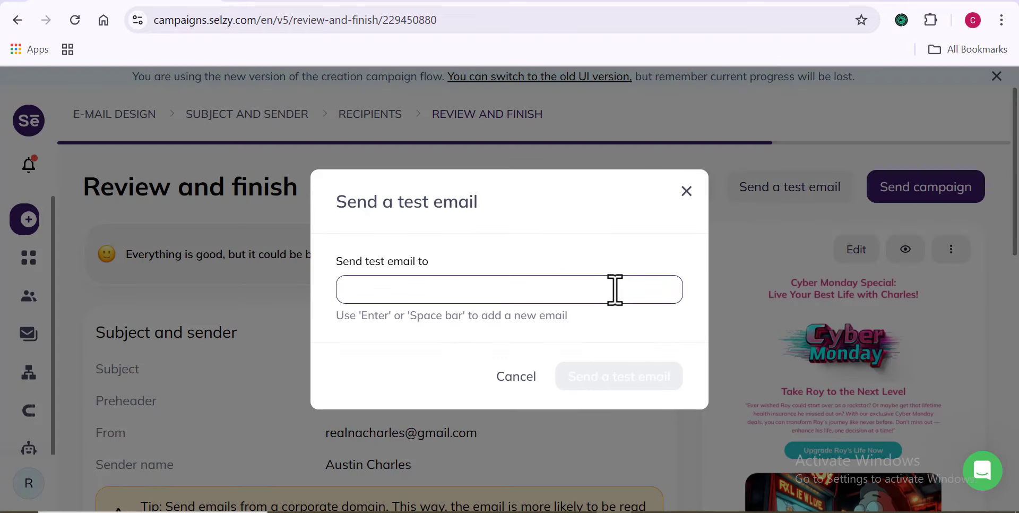
type("re")
left_click(546, 343)
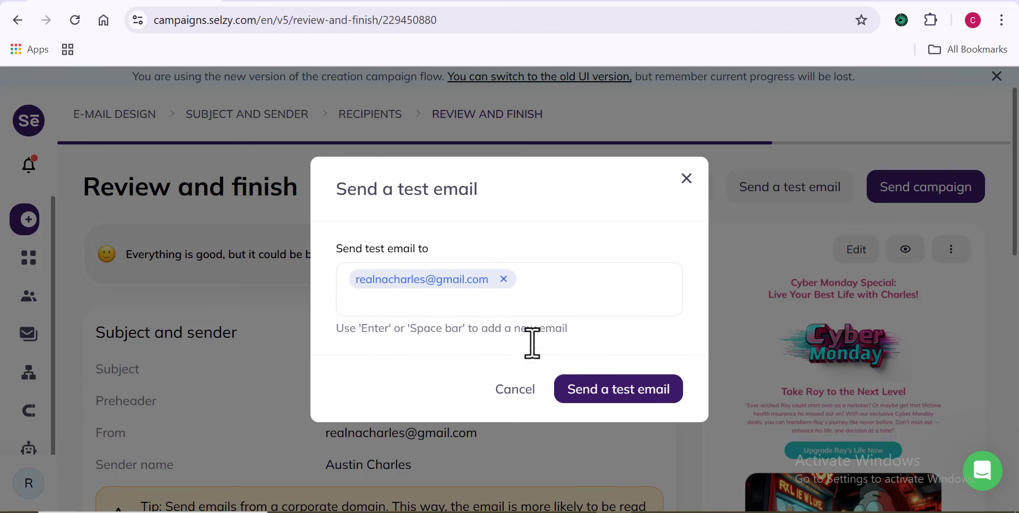
Step: Add a second Gmail address, send the test email to both, and open a new tab
left_click(475, 312)
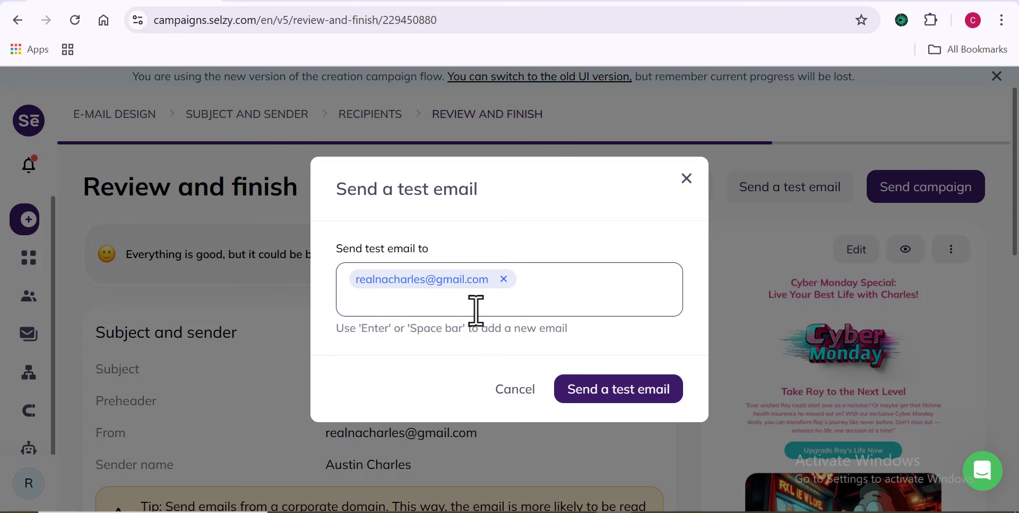
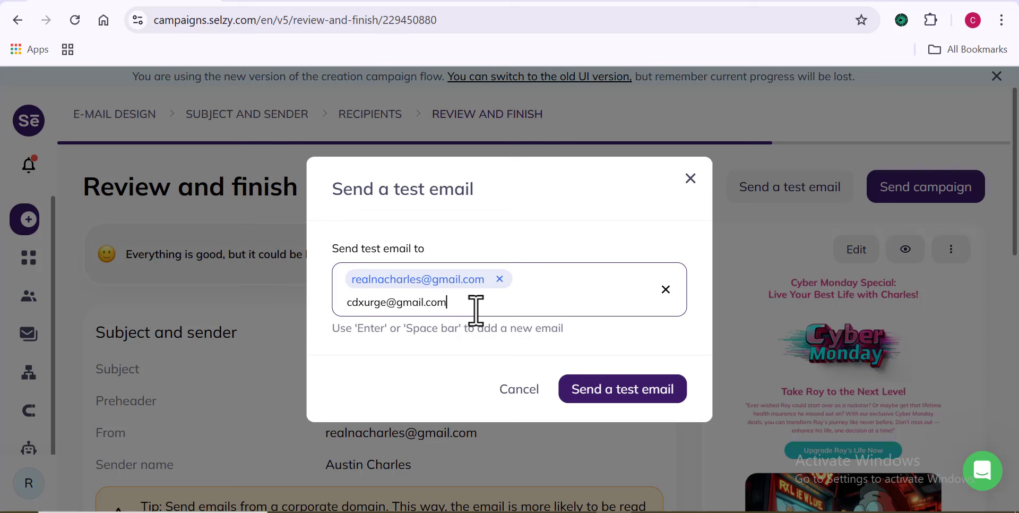
key("Return")
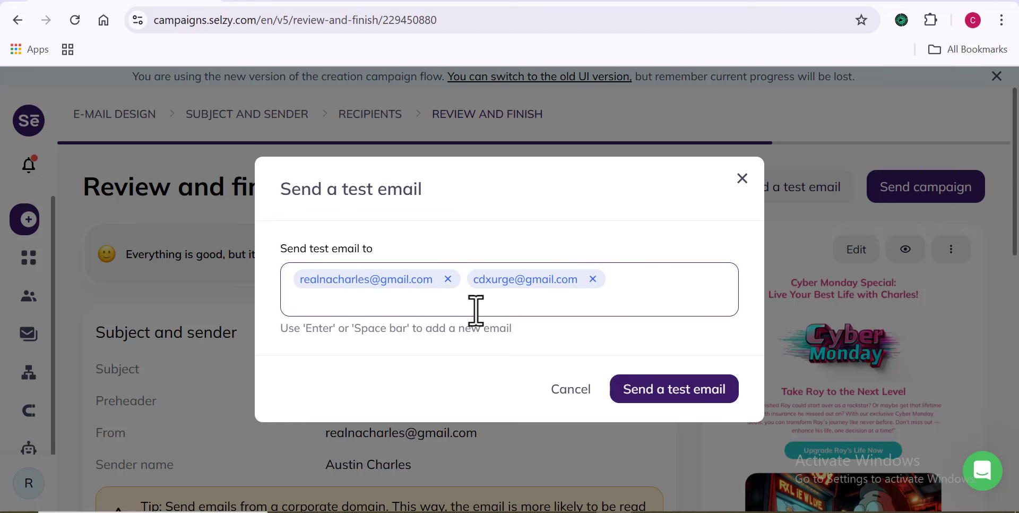
left_click(688, 396)
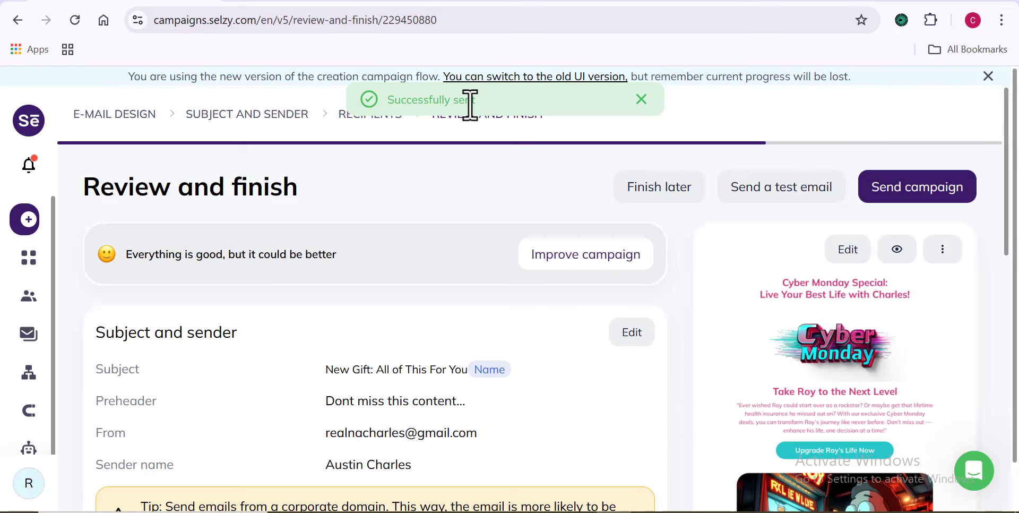
left_click(423, 0)
Step: Go to Gmail, open the New Gift Cyber Monday test email and scroll through it
left_click(818, 97)
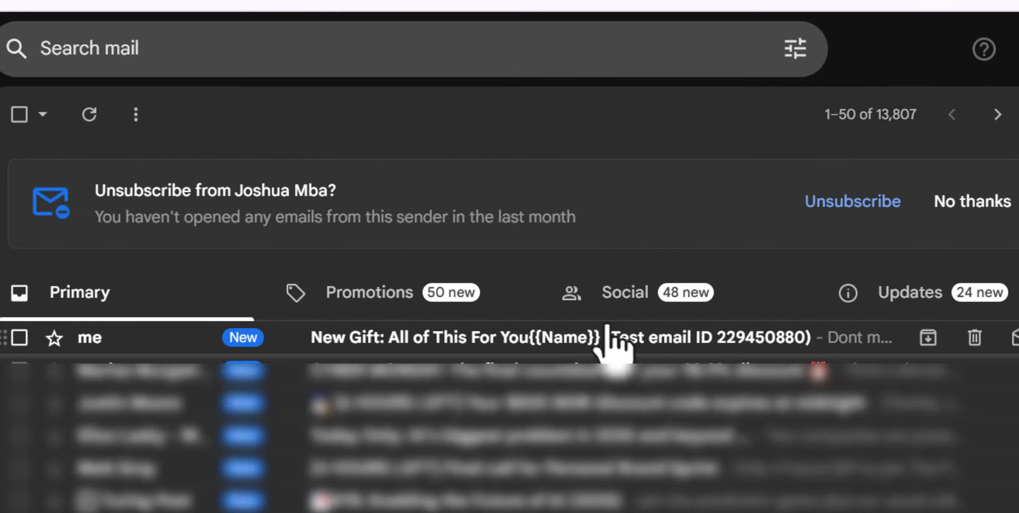
left_click(539, 341)
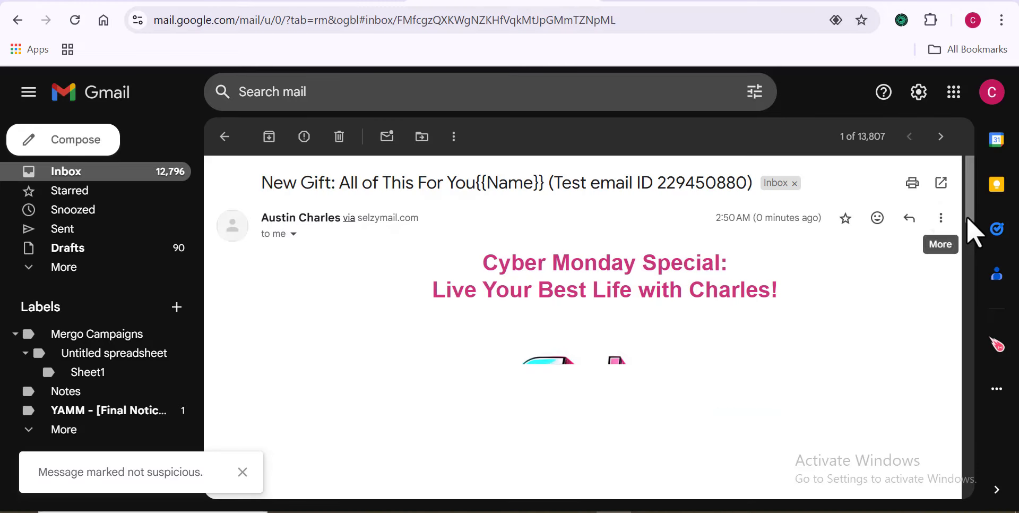
scroll(966, 201, "down", 1)
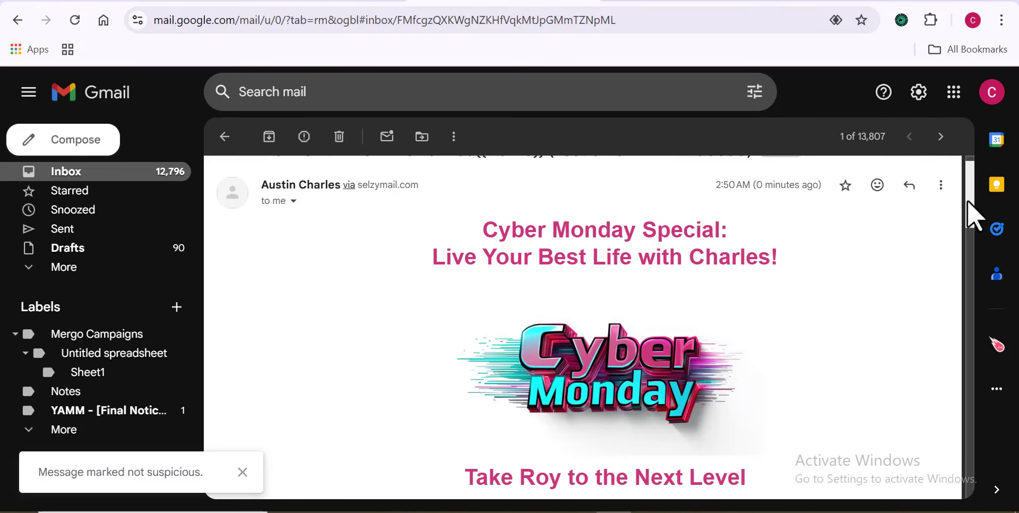
left_click_drag(967, 202, 973, 291)
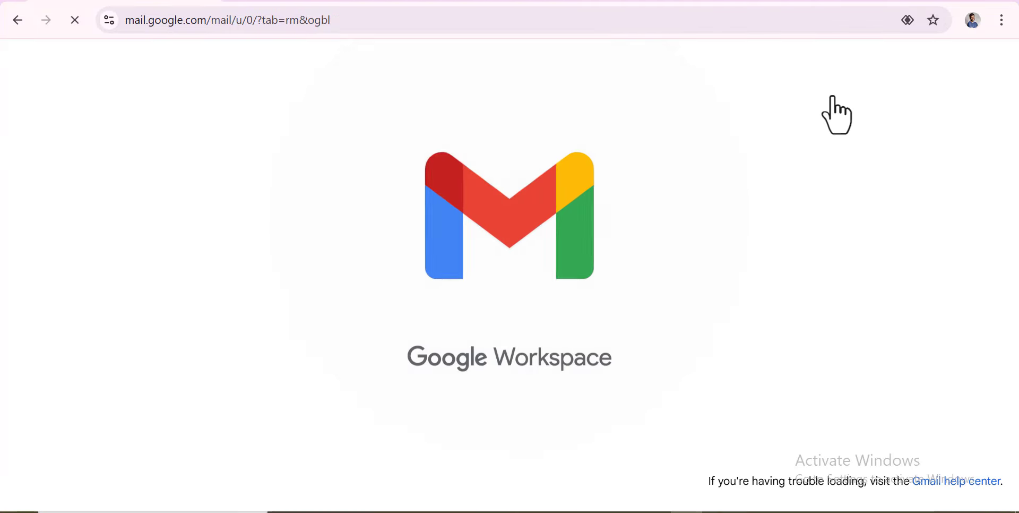
Step: Switch to the second Gmail inbox, open the test email there and scroll through it
left_click(837, 109)
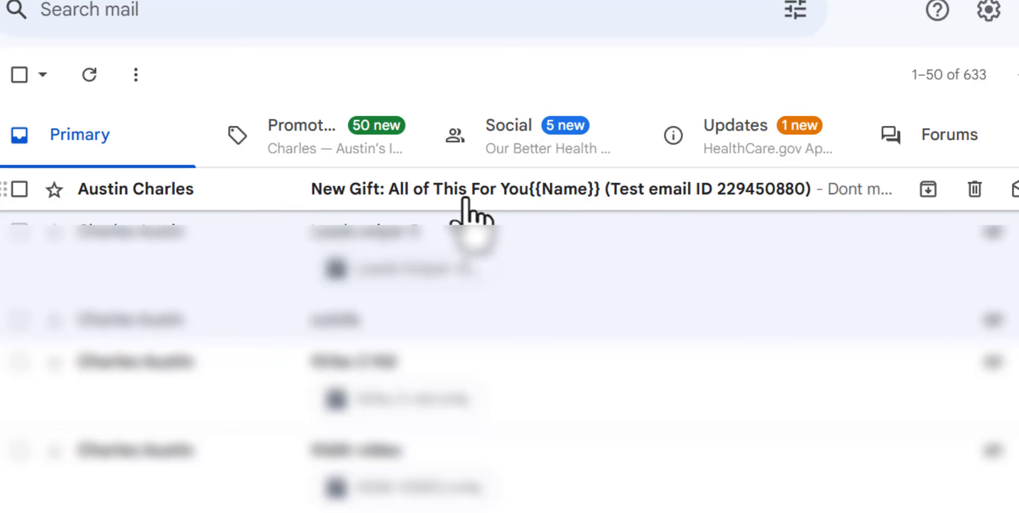
left_click(540, 197)
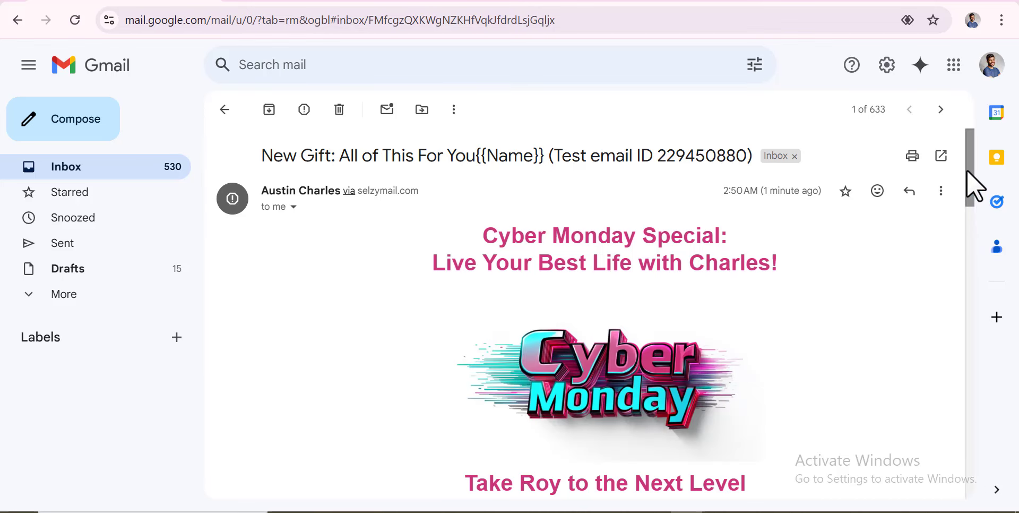
left_click_drag(967, 169, 980, 456)
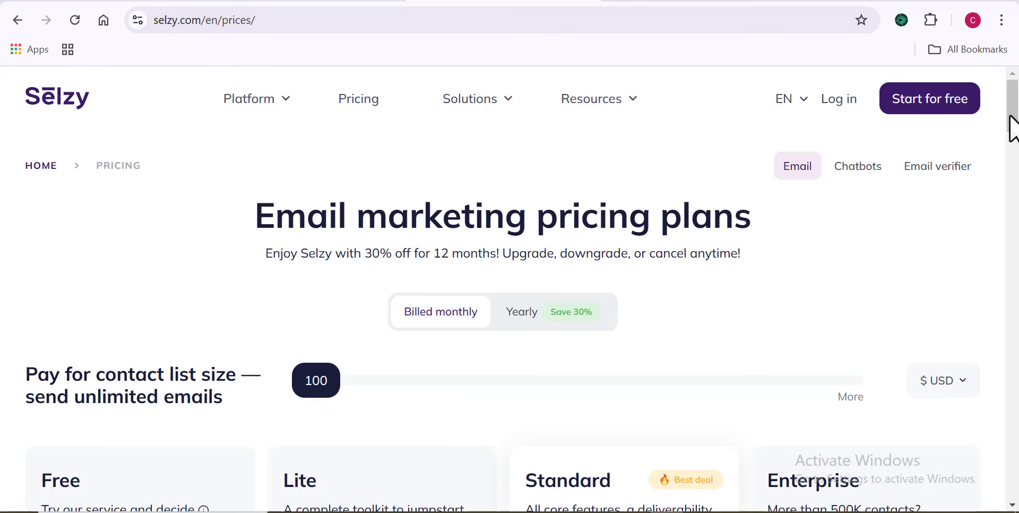
Step: Set the pricing page's contact slider to 75 000 contacts
left_click_drag(1013, 117, 1016, 142)
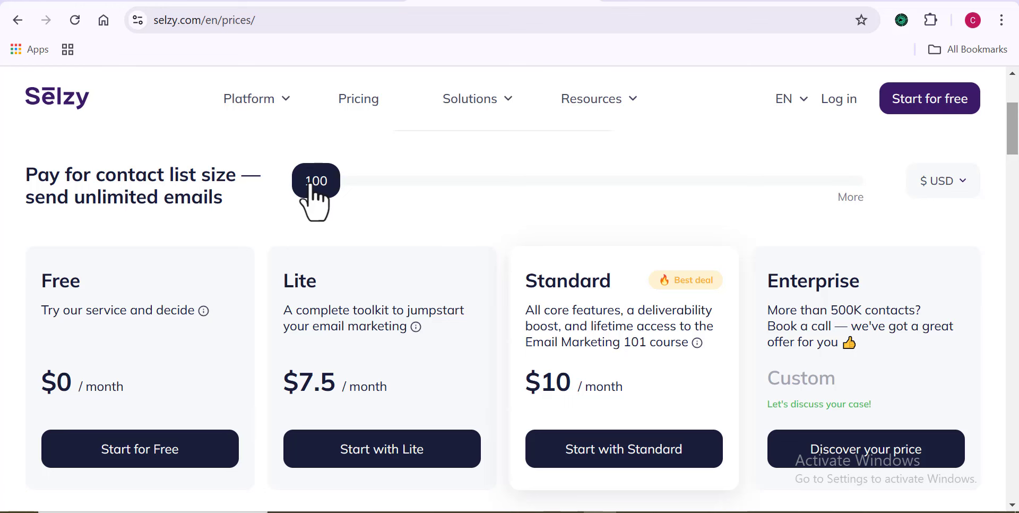
left_click_drag(319, 183, 512, 183)
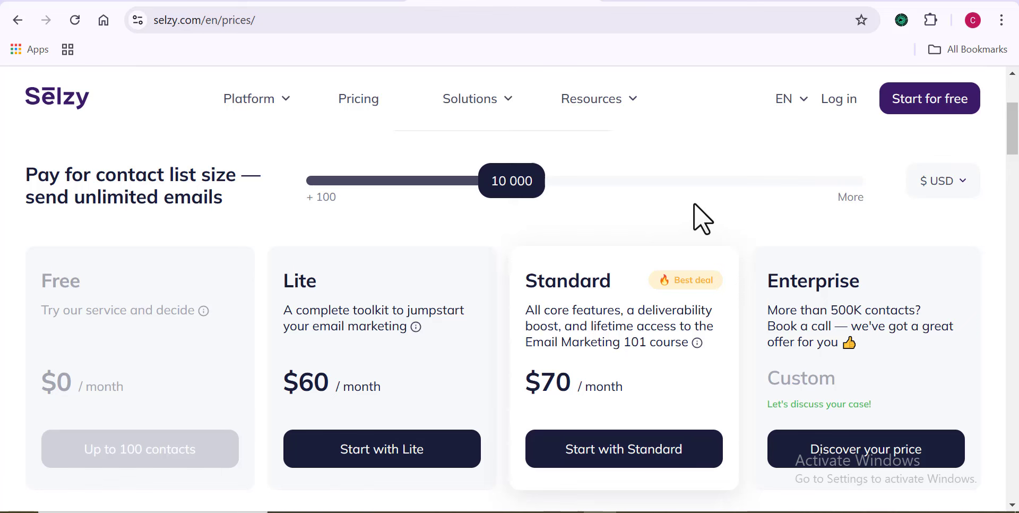
left_click(635, 184)
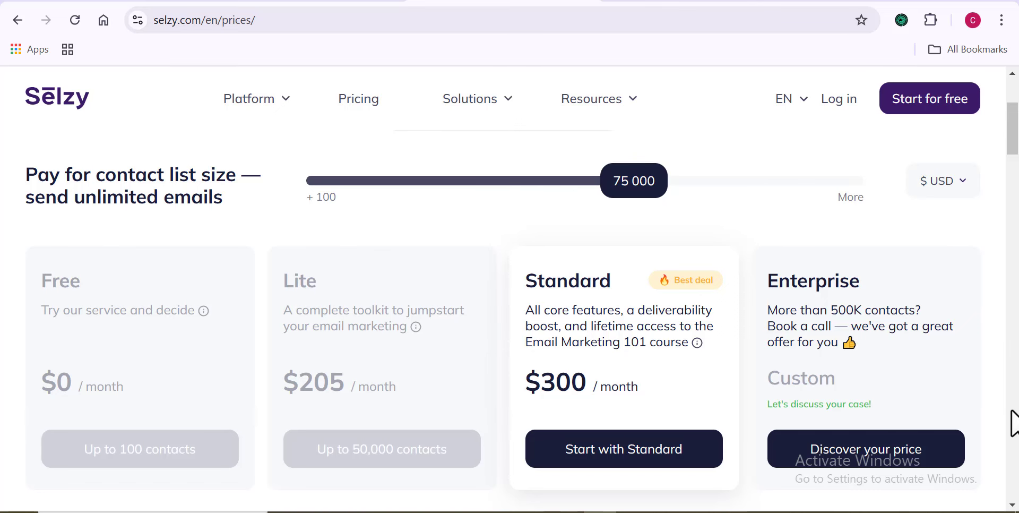
Step: Review the Email verification packages, then start creating a new subscription form
scroll(1012, 422, "down", 15)
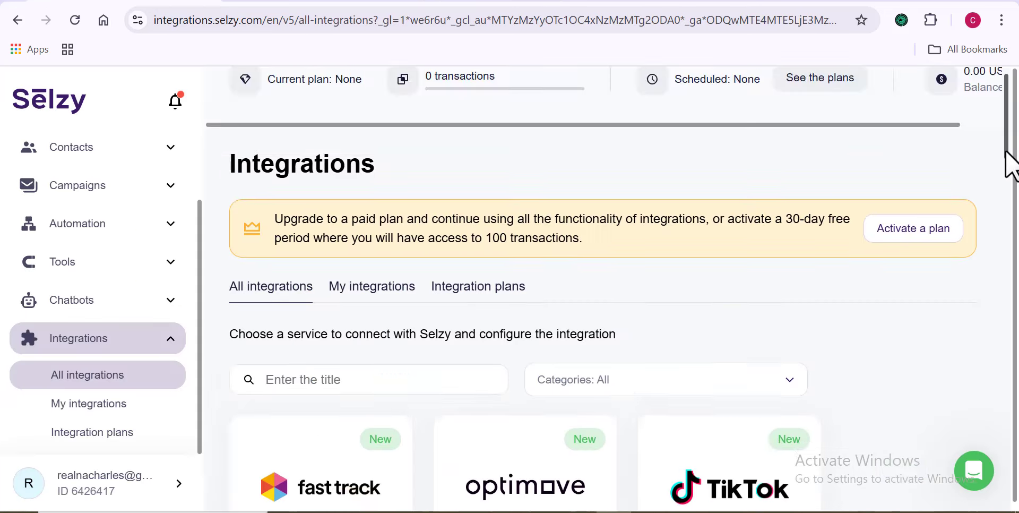
left_click_drag(1009, 154, 1006, 464)
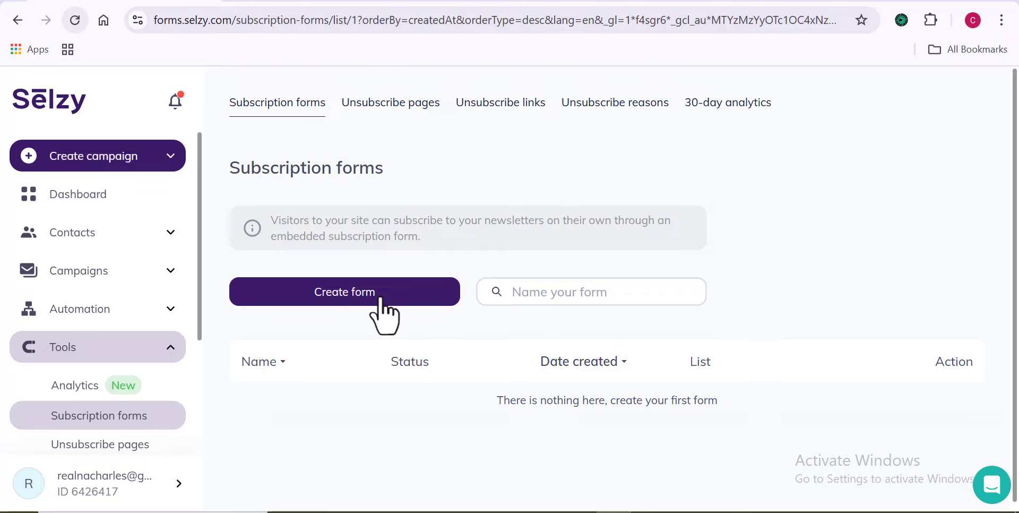
left_click(382, 303)
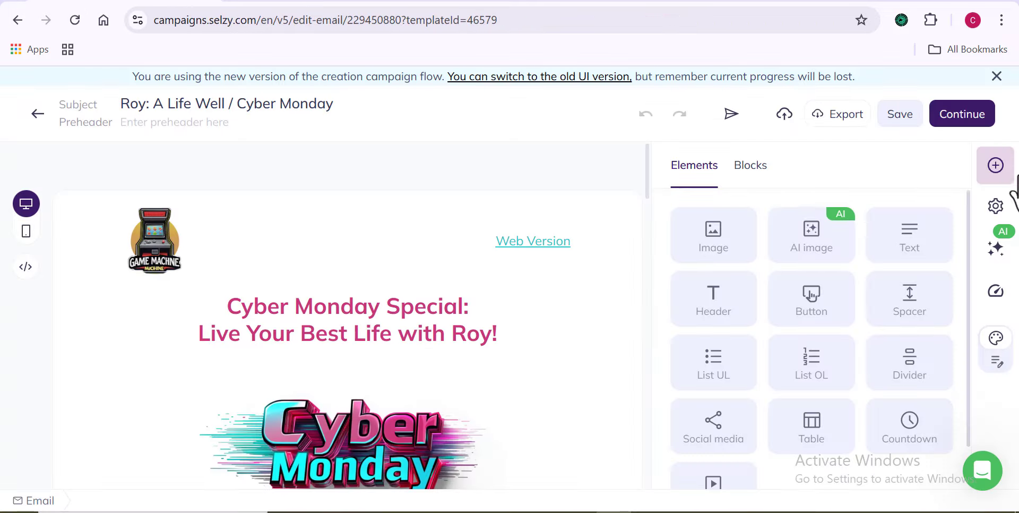
mouse_move(652, 176)
left_mouse_down()
mouse_move(644, 482)
mouse_move(648, 159)
left_mouse_up()
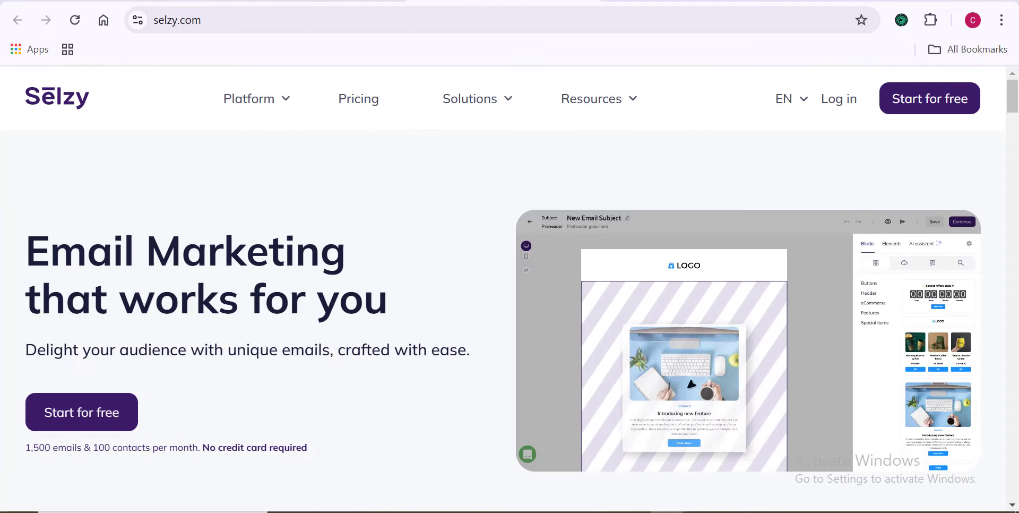